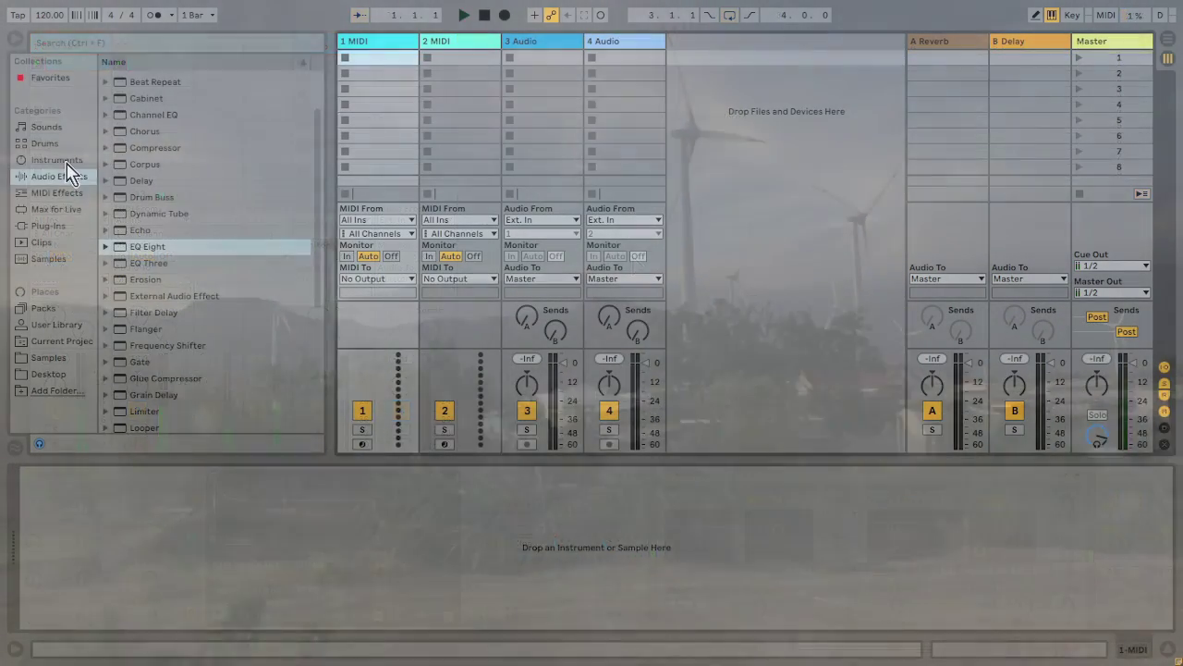
# - Load the Operator instrument onto track 1 and create an empty one-bar MIDI clip in its first slot
pyautogui.click(72, 161)
pyautogui.click(130, 196)
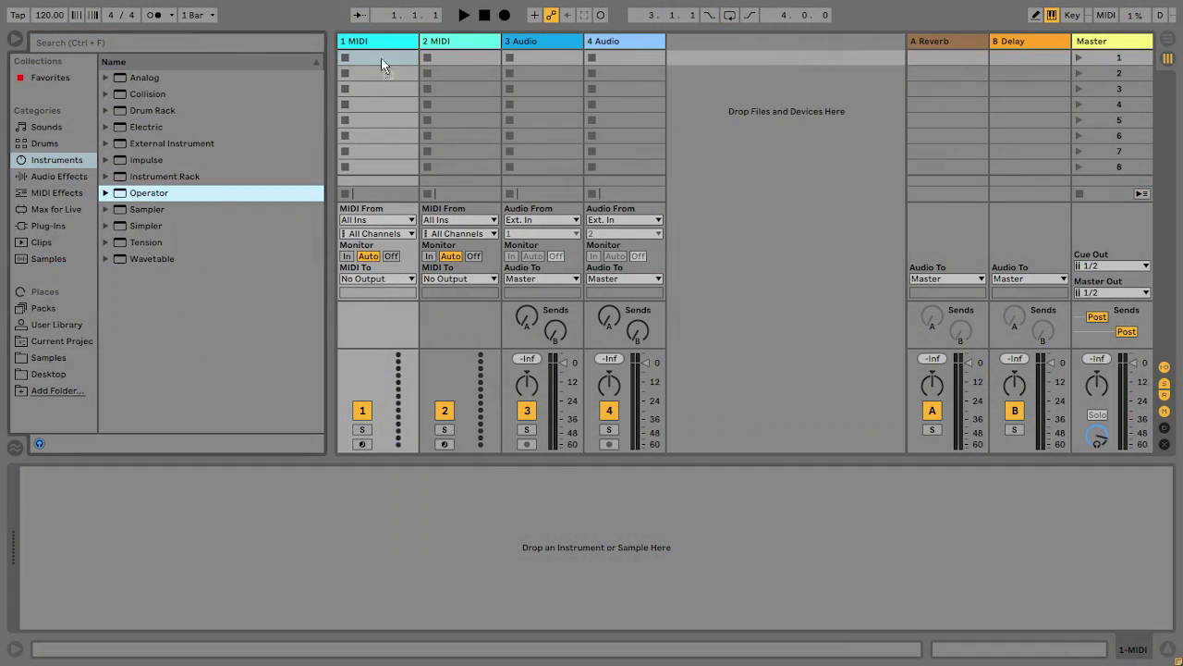
pyautogui.moveTo(379, 54); pyautogui.dragTo(382, 55)
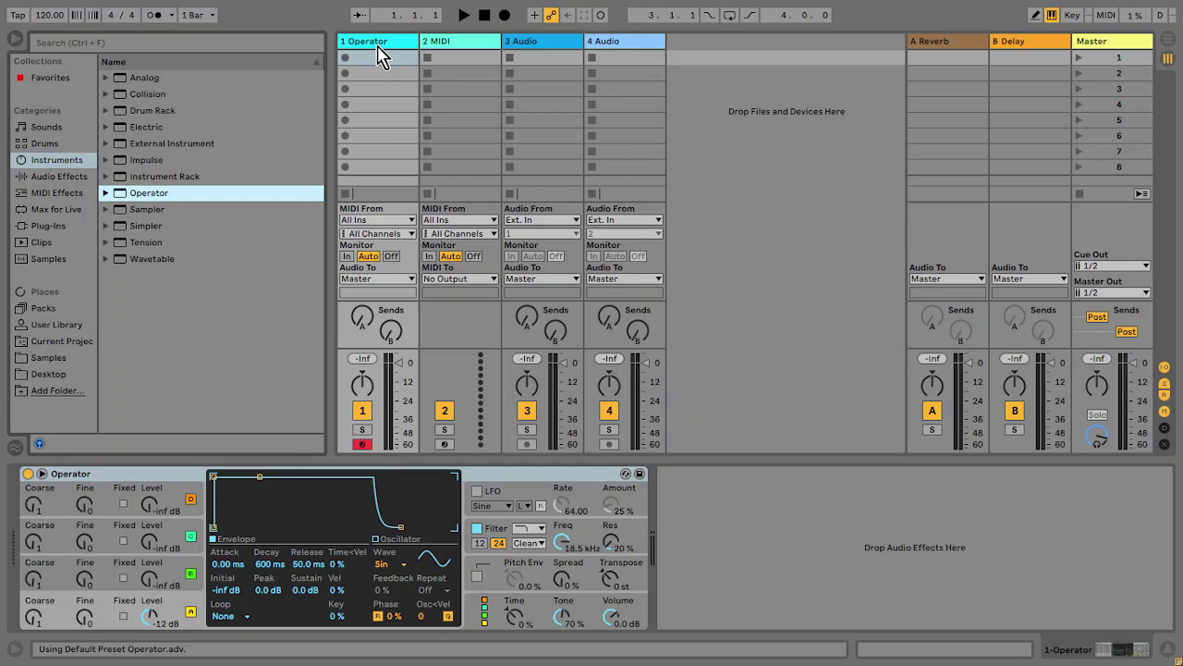
pyautogui.doubleClick(381, 55)
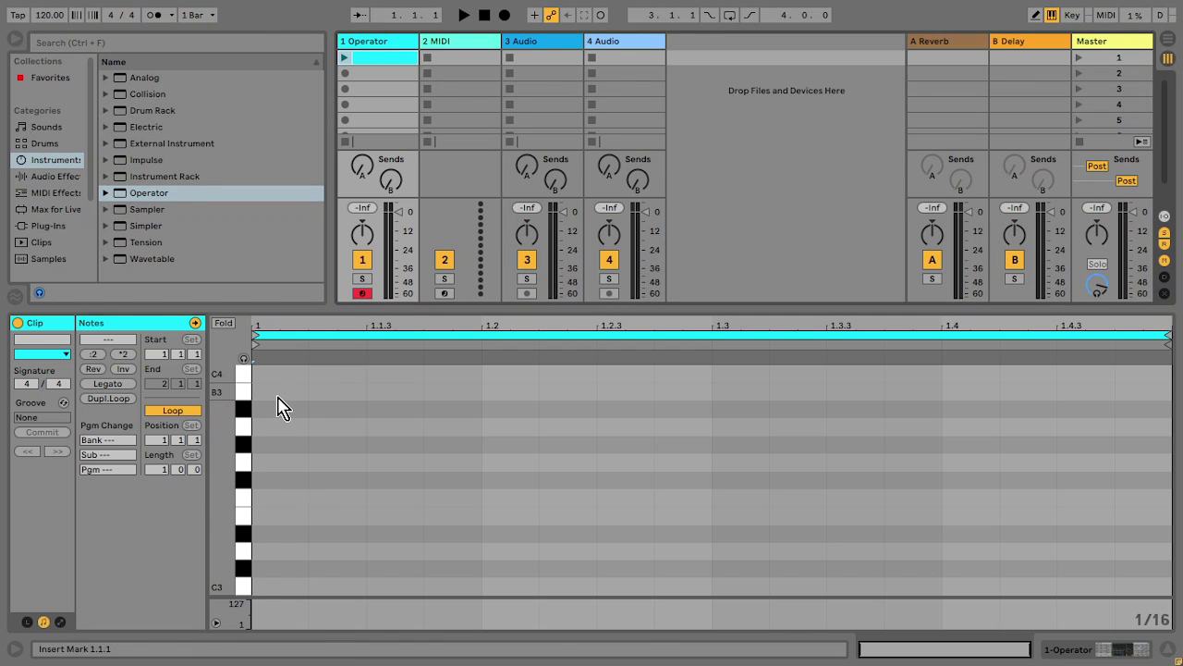
# - Draw a B3 note, double the loop to two bars, and stretch the B3 notes across both bars
pyautogui.moveTo(278, 397); pyautogui.dragTo(792, 367)
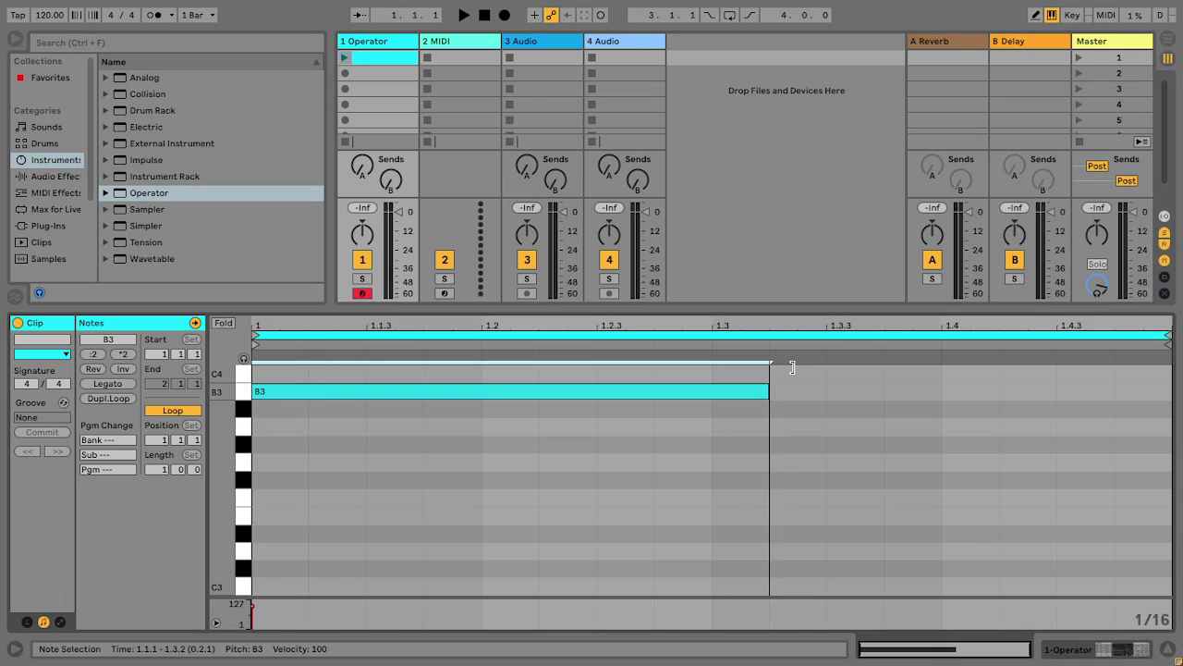
pyautogui.click(756, 334)
pyautogui.hotkey('ctrl', 'd')
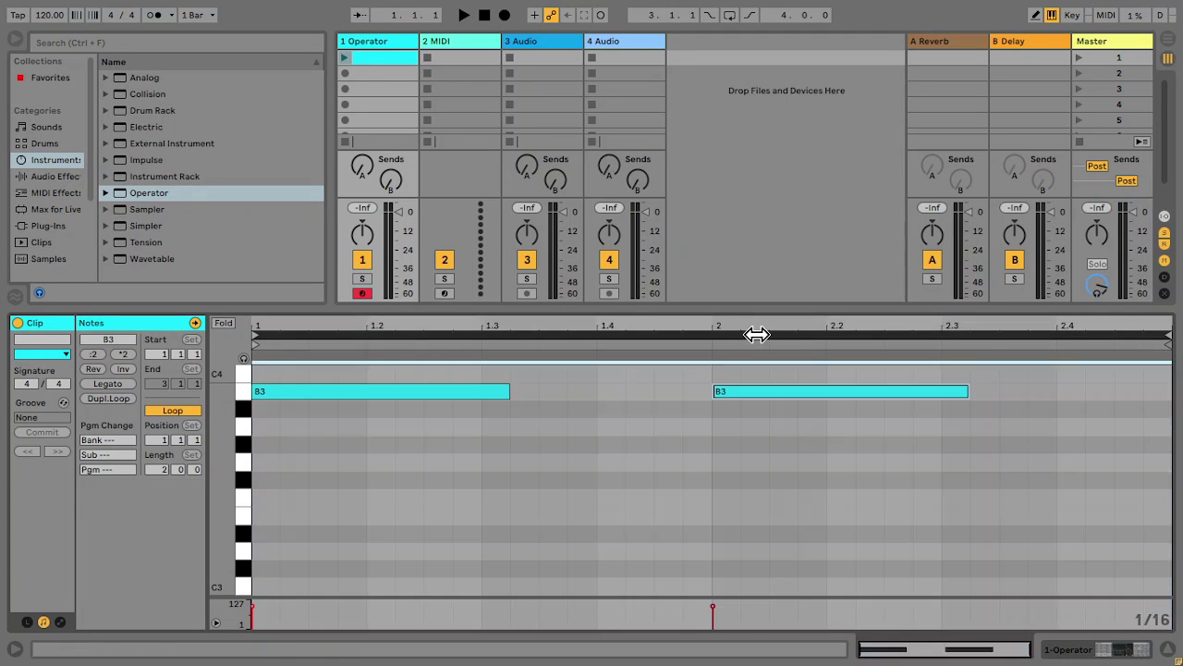
pyautogui.moveTo(747, 400); pyautogui.dragTo(804, 401)
pyautogui.moveTo(245, 468); pyautogui.dragTo(300, 456)
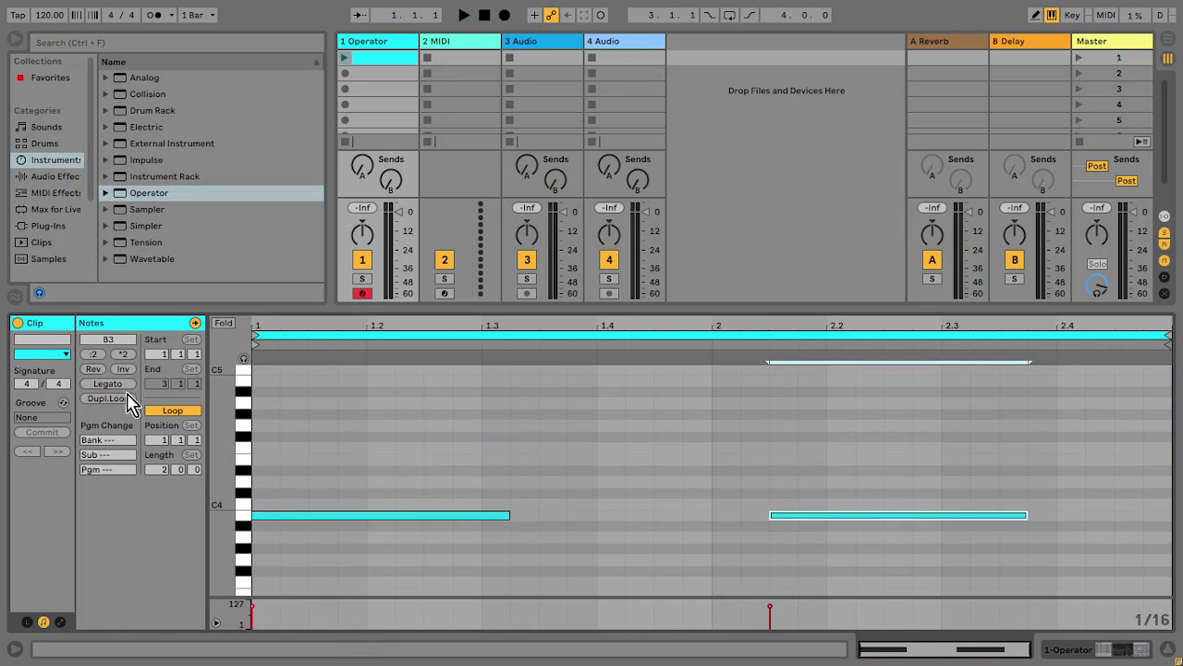
pyautogui.click(117, 384)
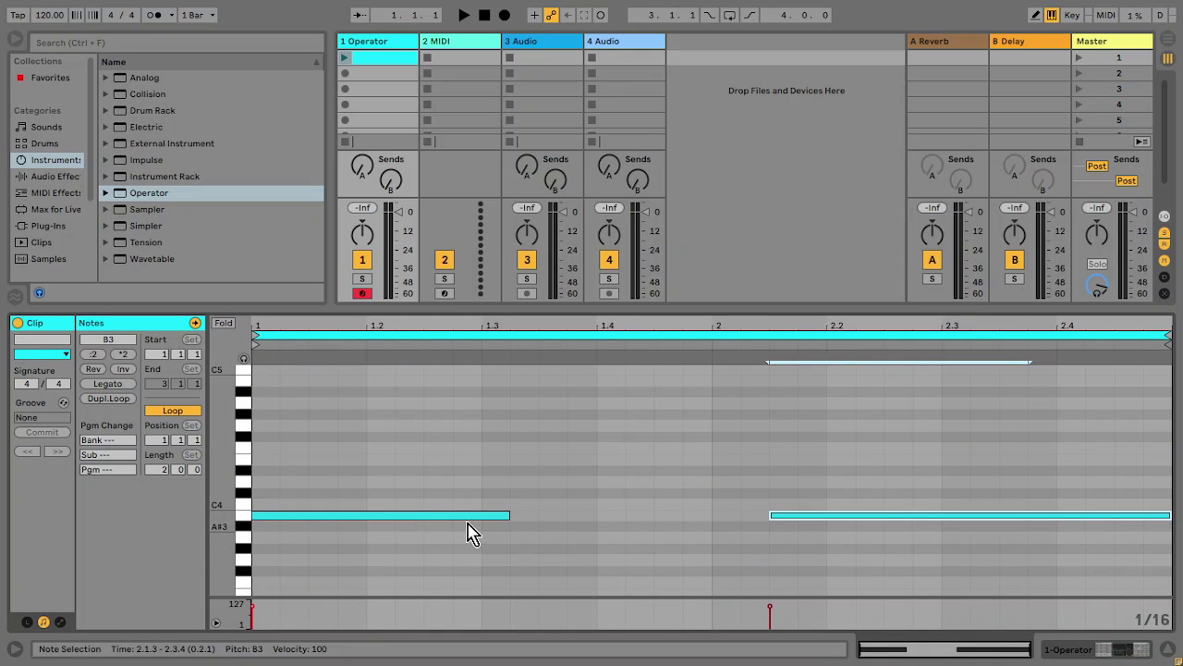
pyautogui.click(466, 515)
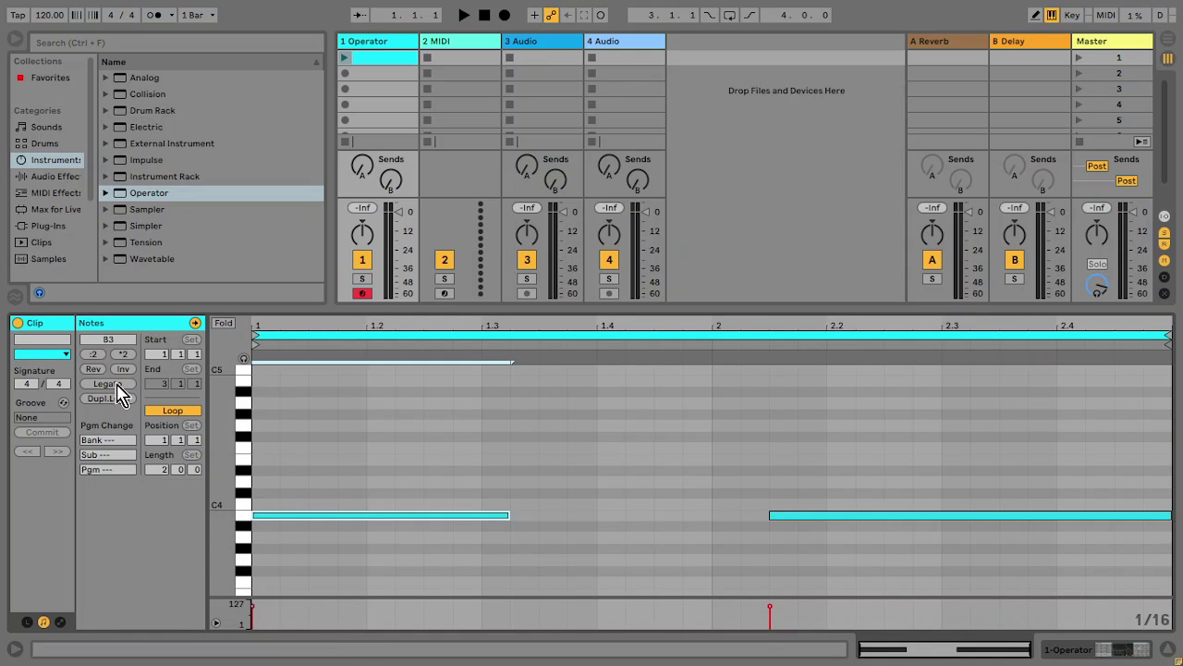
pyautogui.click(115, 384)
# - Copy the B3 notes upward and transpose the copies to add D4 and F#4
pyautogui.moveTo(681, 570); pyautogui.dragTo(890, 478)
pyautogui.moveTo(727, 517); pyautogui.dragTo(731, 508)
pyautogui.press('Up')
pyautogui.press('Up')
pyautogui.press('Up')
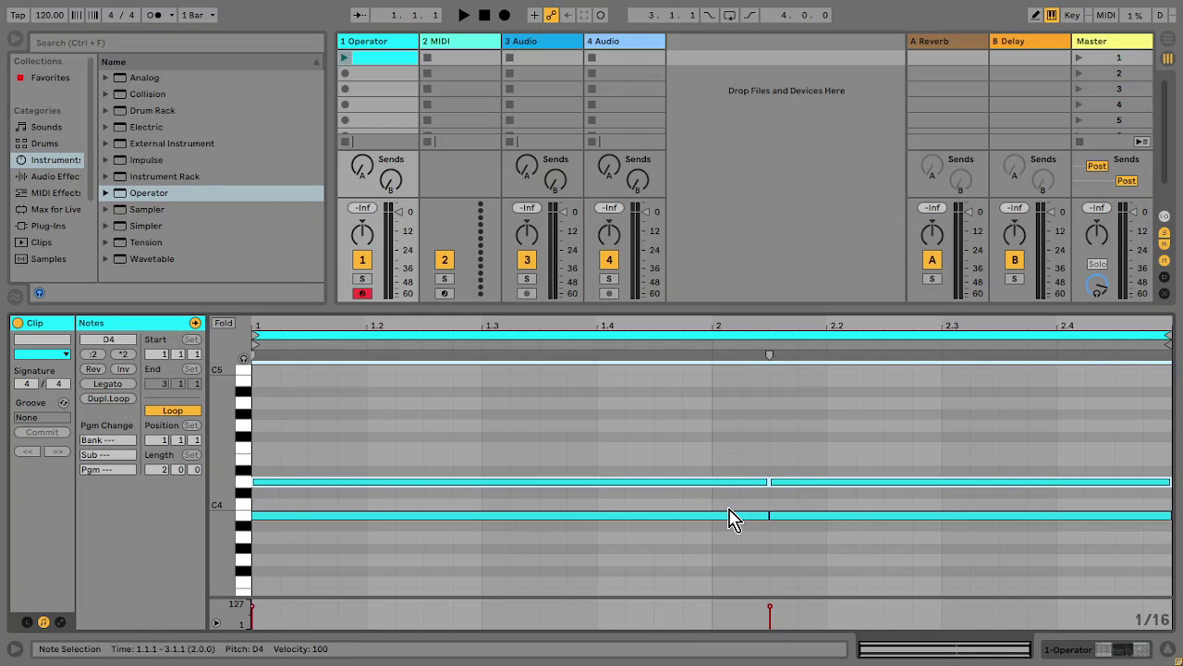
pyautogui.press('Up')
pyautogui.press('Up')
pyautogui.press('Up')
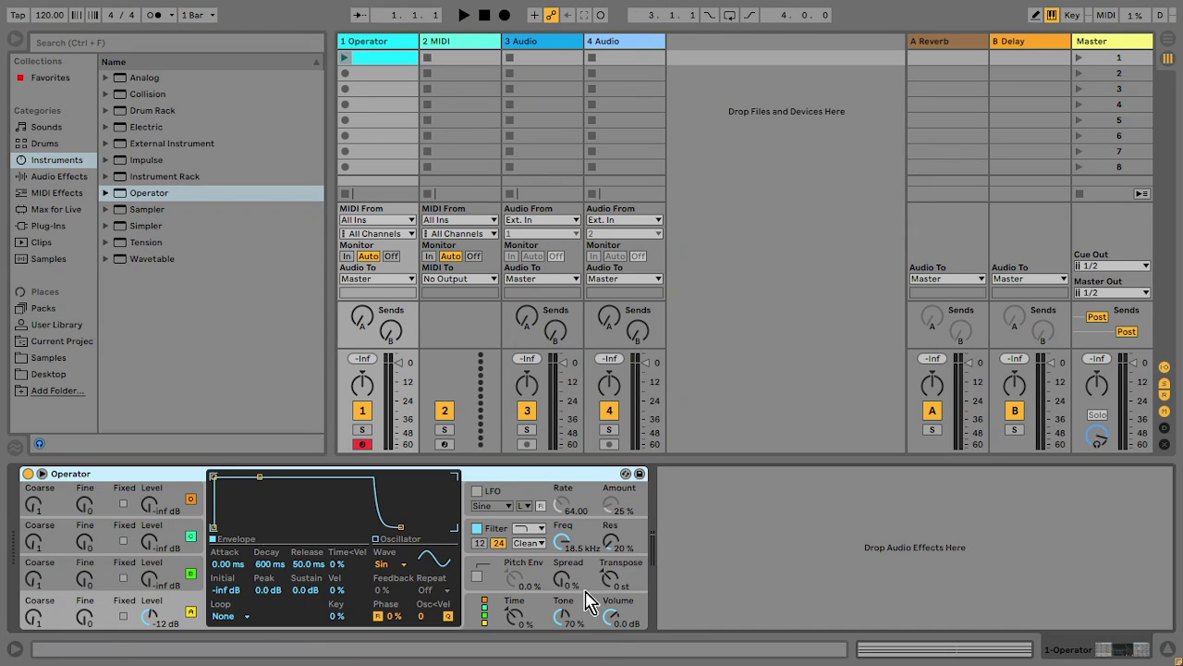
# - Play the chord clip, transpose all notes down two octaves to B1–D2–F#2, then stop playback
pyautogui.click(344, 58)
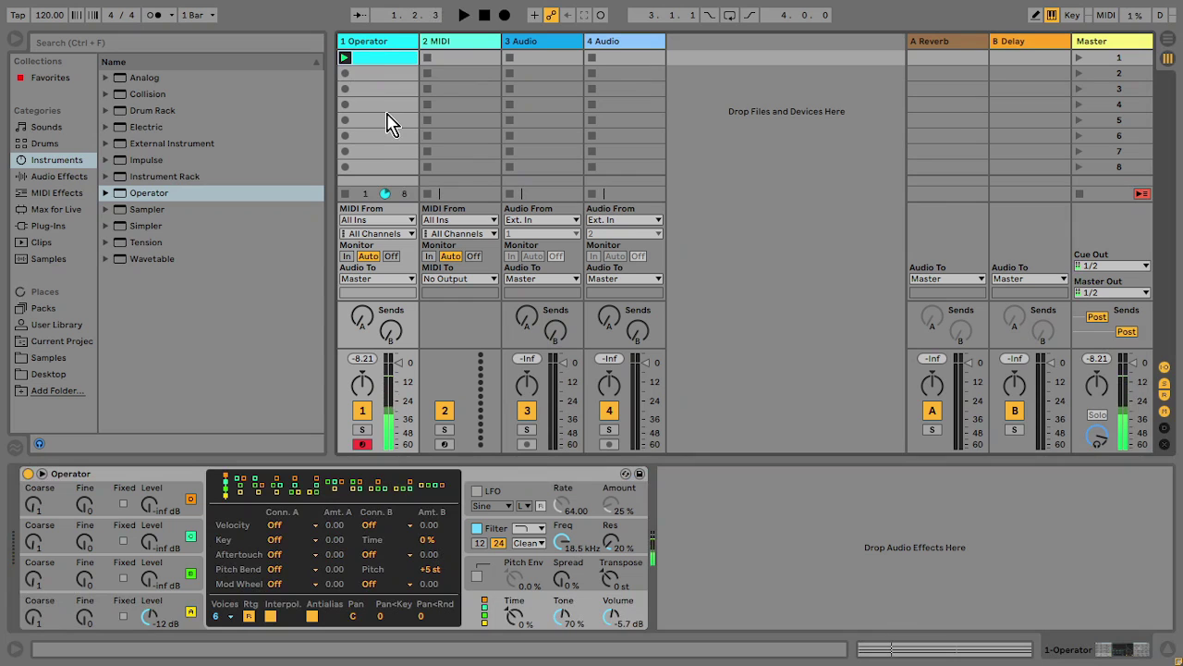
pyautogui.press('c')
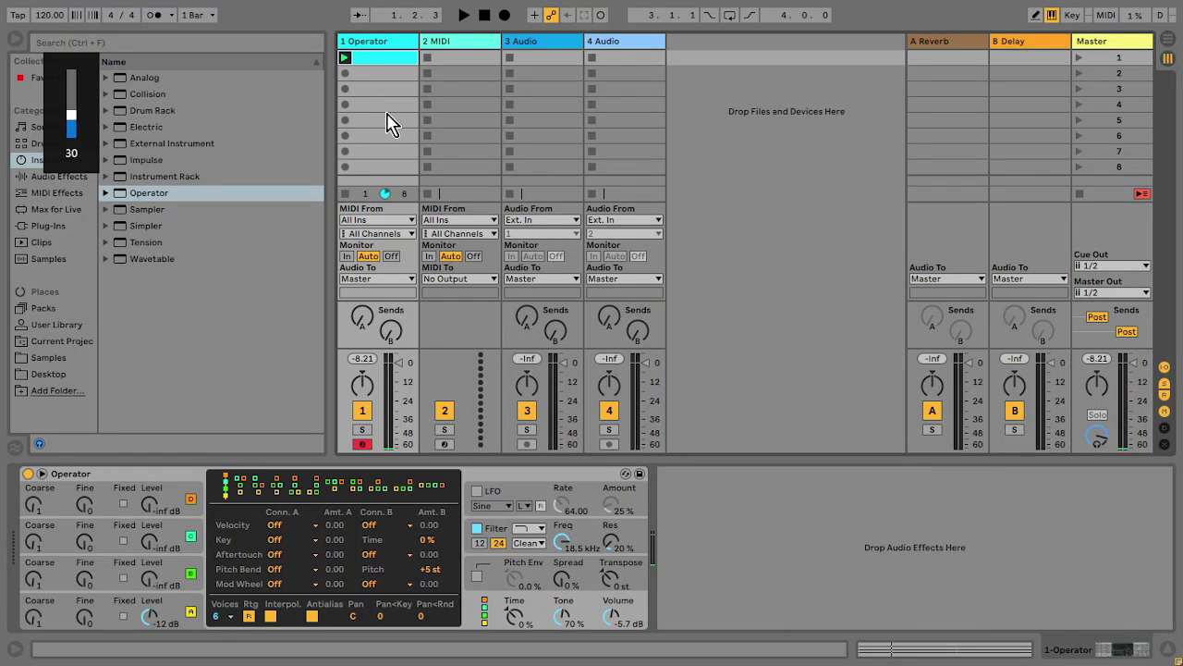
pyautogui.hotkey('shift', 'Tab')
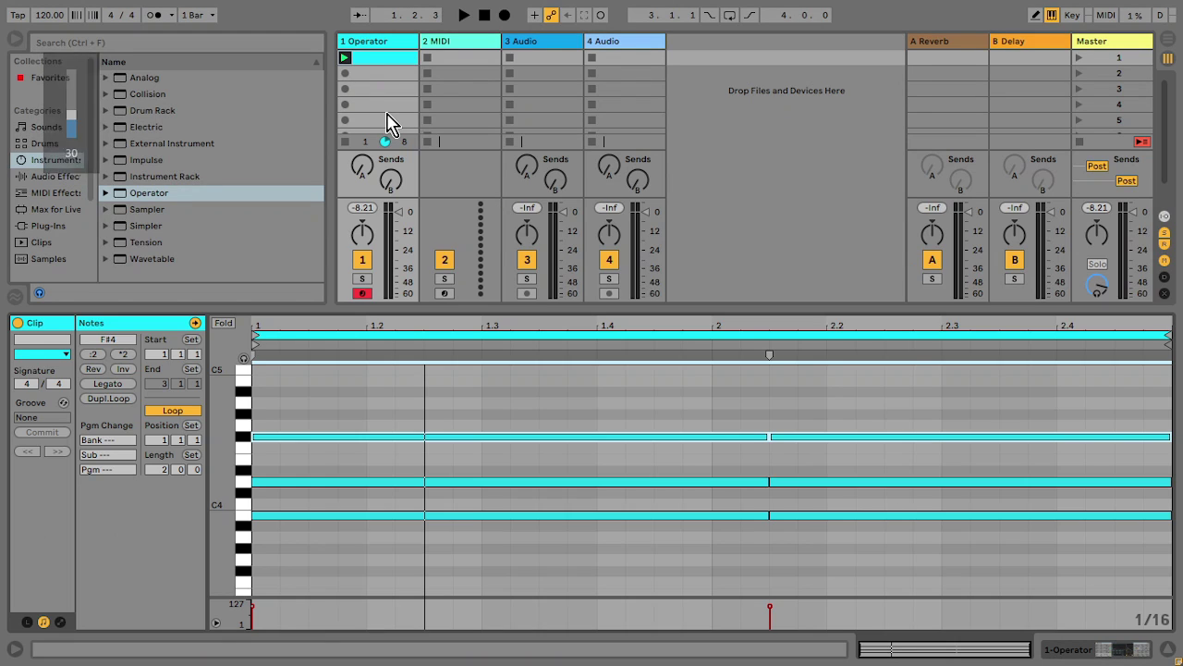
pyautogui.hotkey('ctrl', 'a')
pyautogui.hotkey('shift', 'Down')
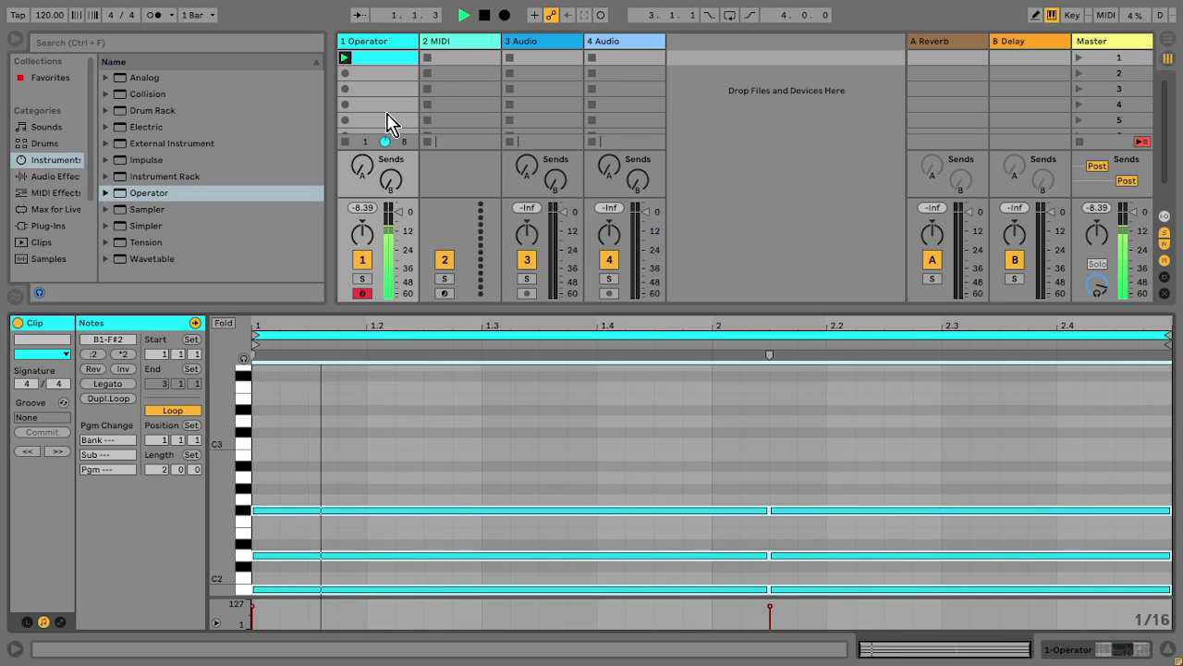
pyautogui.hotkey('shift', 'Tab')
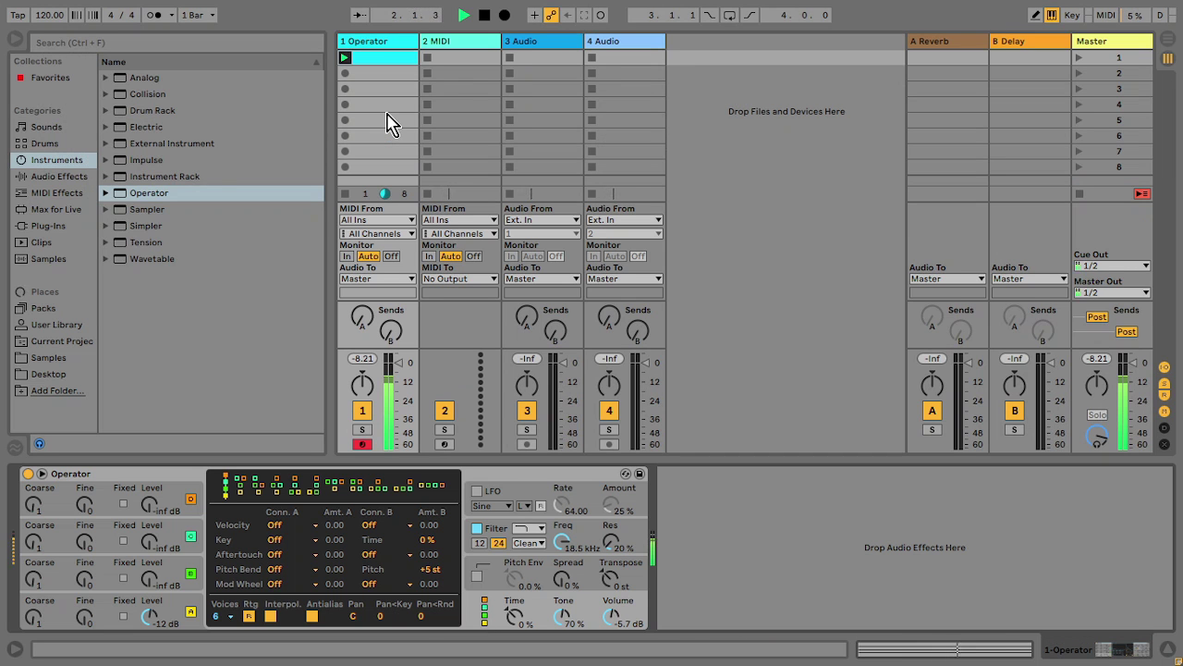
pyautogui.press('space')
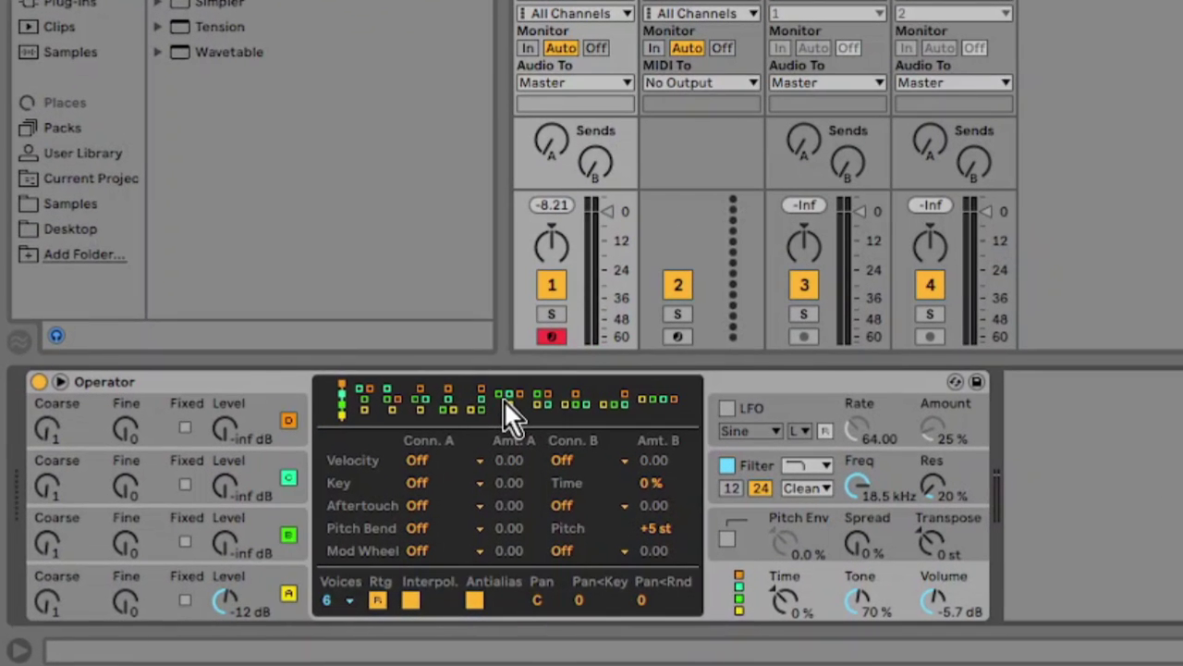
# - Change Operator's algorithm and give oscillator B coarse 2, -22 dB level and a Saw D wave
pyautogui.click(458, 423)
pyautogui.moveTo(58, 554); pyautogui.dragTo(57, 549)
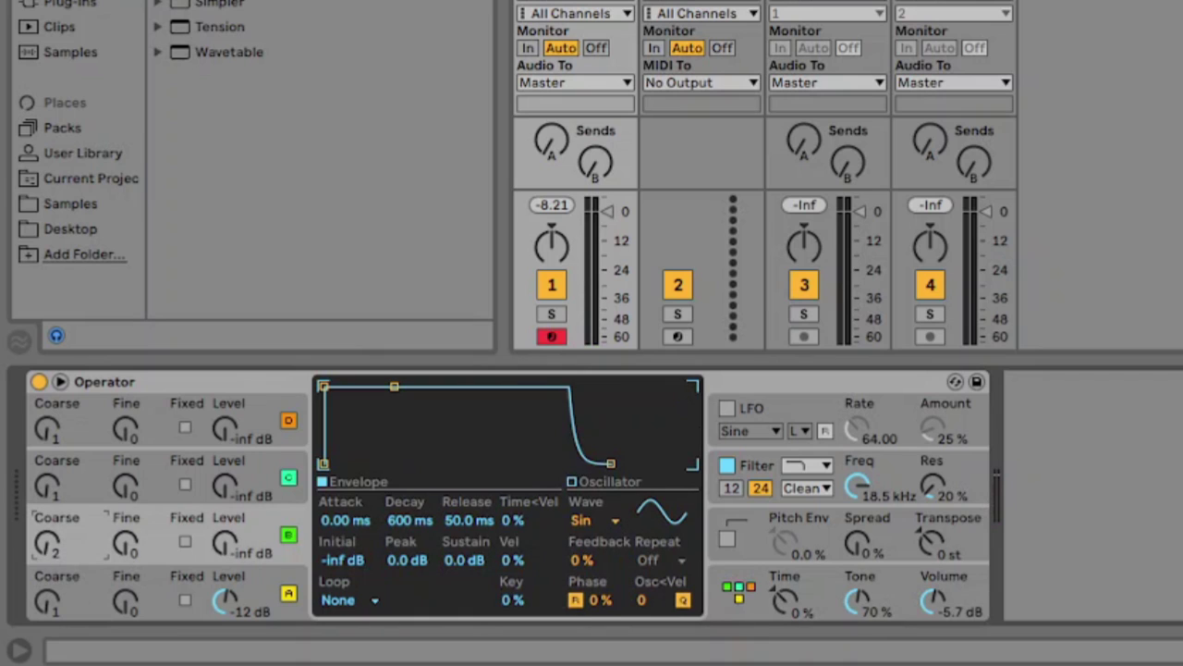
pyautogui.moveTo(224, 545); pyautogui.dragTo(233, 544)
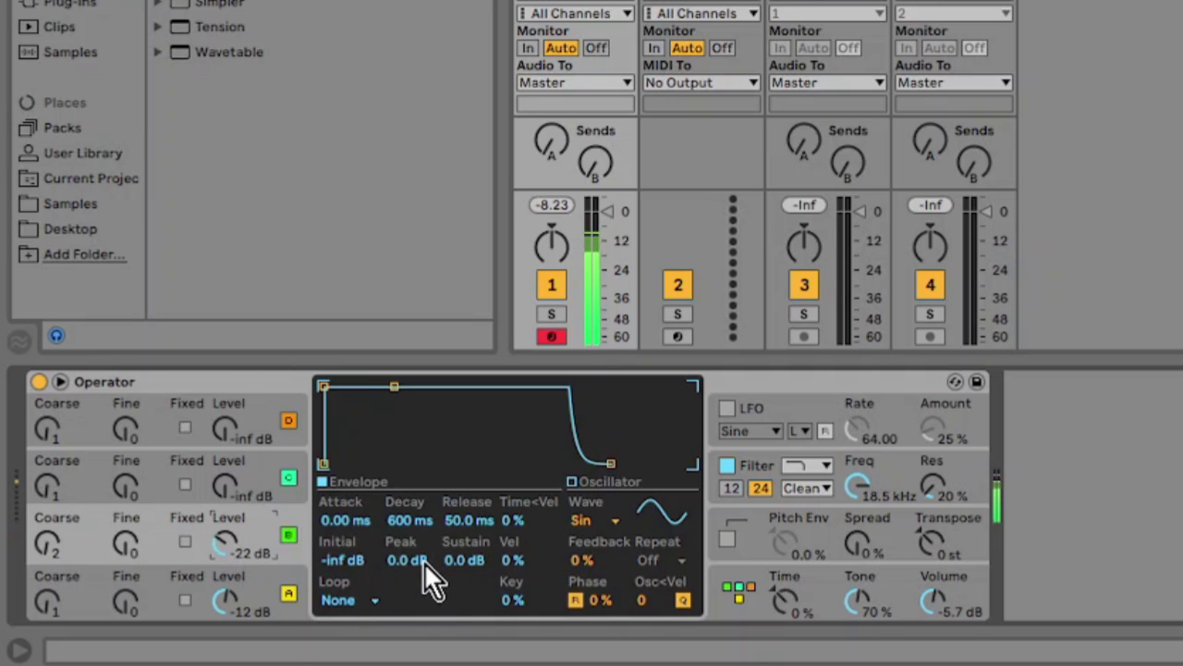
pyautogui.click(585, 518)
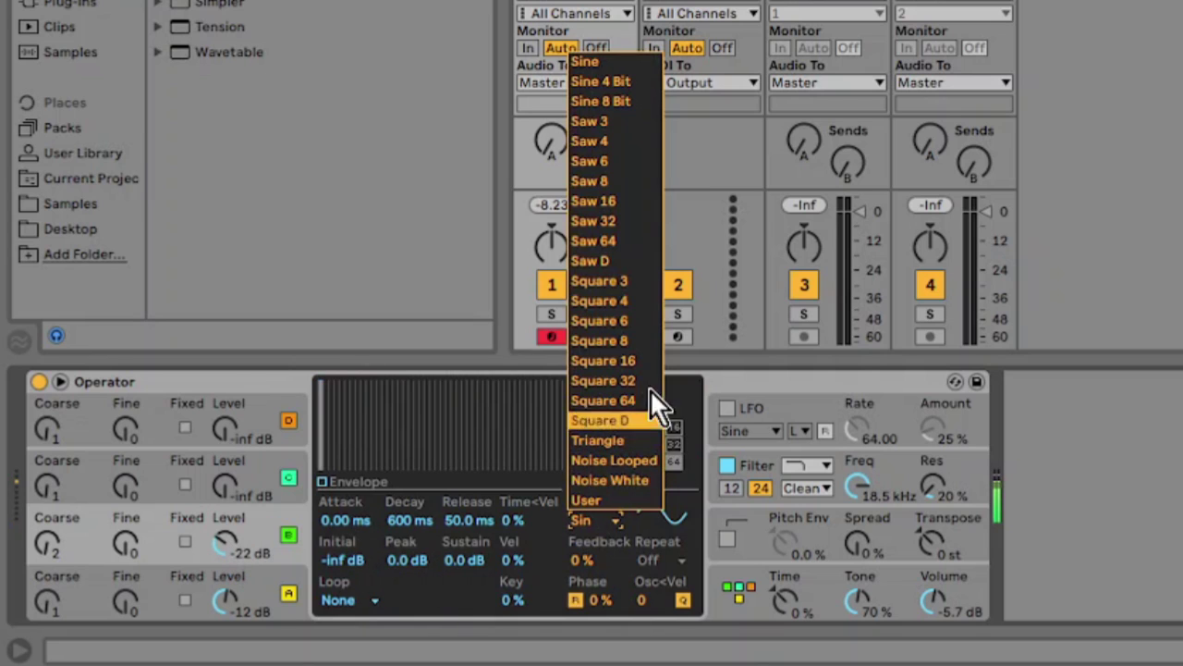
pyautogui.click(614, 261)
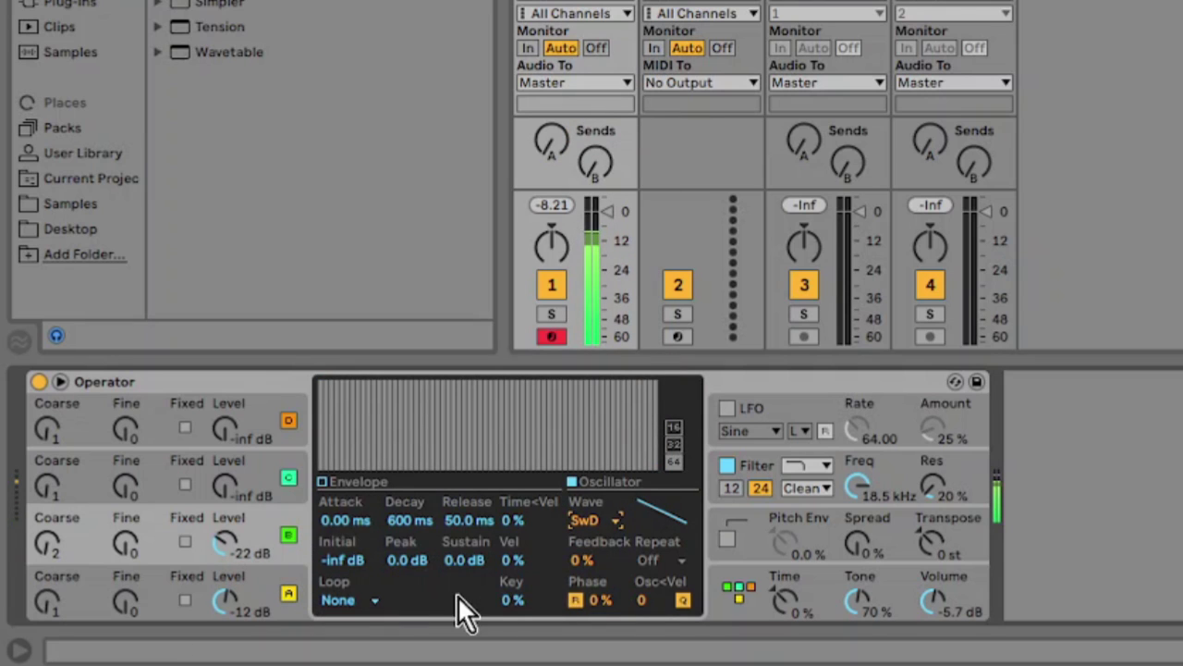
# - Set oscillator B's sustain to -inf dB with a Beat-mode envelope loop repeating at 1/12
pyautogui.moveTo(468, 564); pyautogui.dragTo(468, 628)
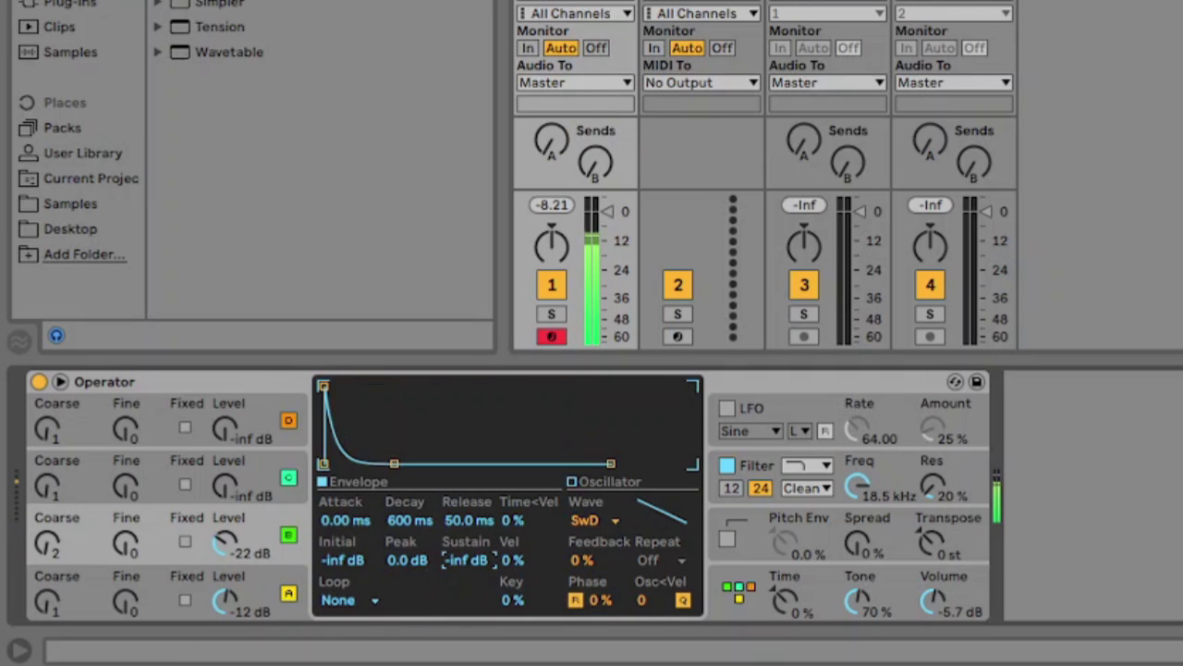
pyautogui.click(350, 600)
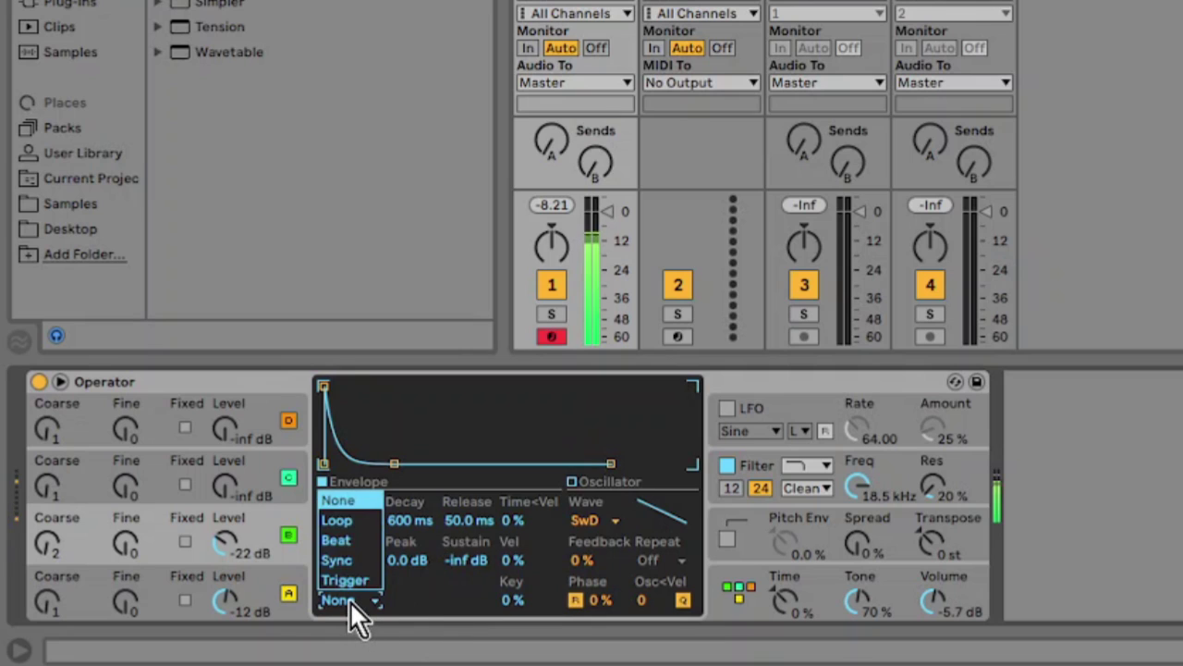
pyautogui.click(342, 541)
pyautogui.moveTo(401, 600); pyautogui.dragTo(401, 615)
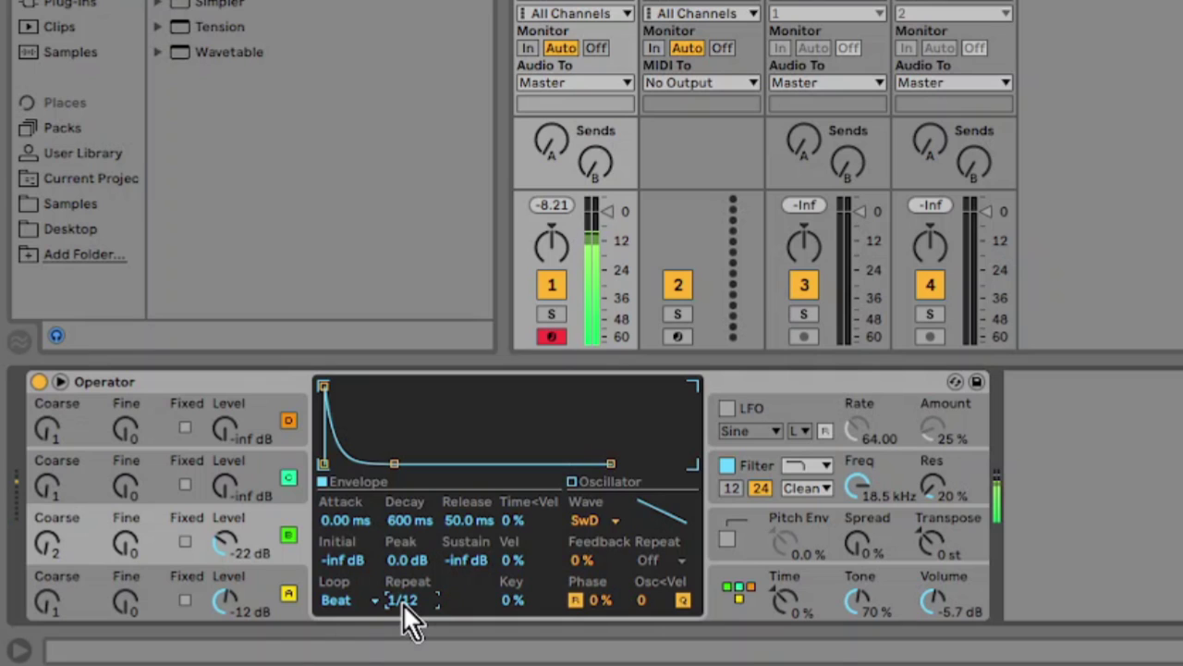
pyautogui.click(274, 584)
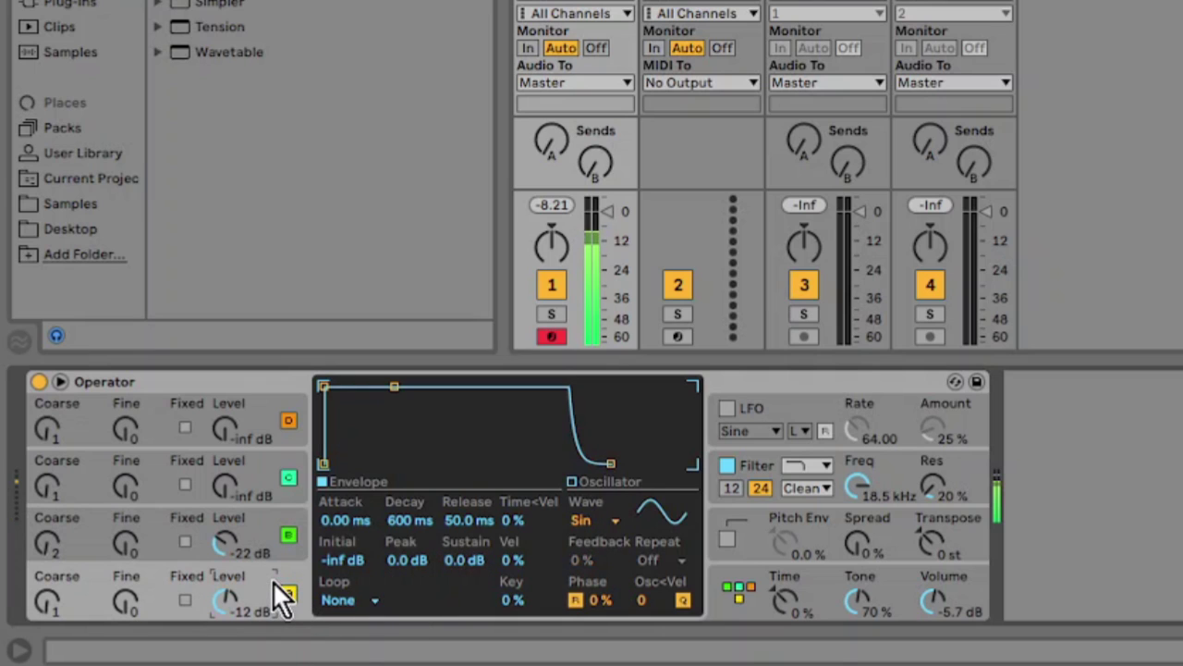
# - Give oscillator A a 441 ms attack, -19 dB sustain and ~4 s decay, then sweep oscillator B's decay
pyautogui.moveTo(362, 514); pyautogui.dragTo(363, 453)
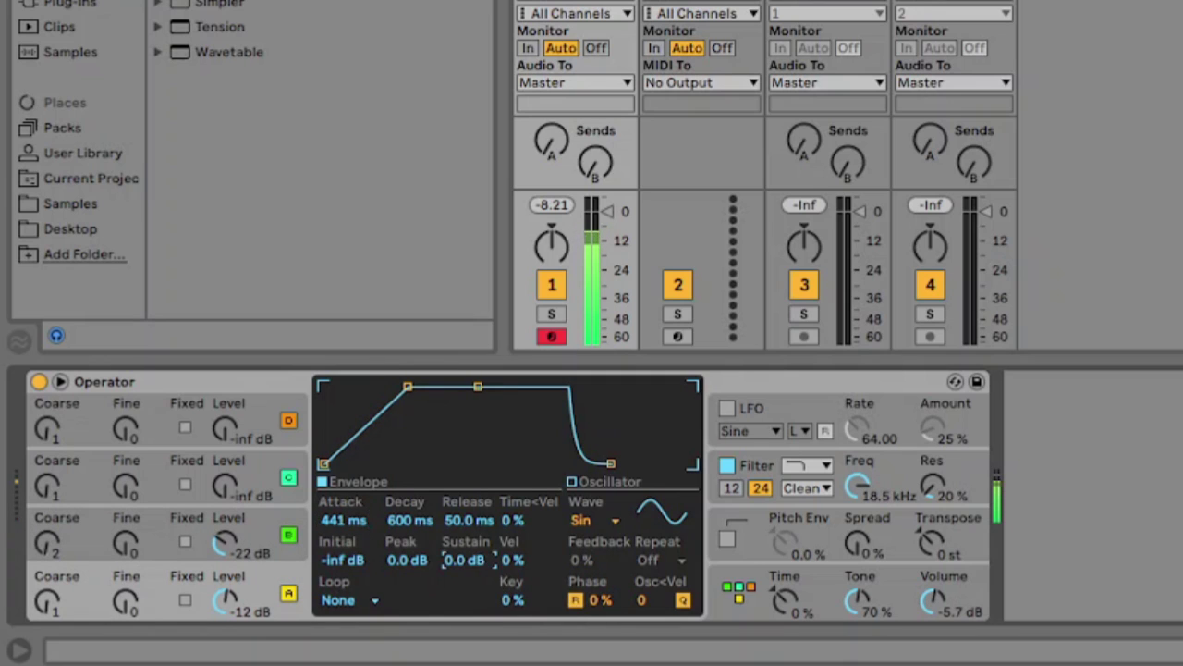
pyautogui.moveTo(468, 559); pyautogui.dragTo(468, 582)
pyautogui.moveTo(400, 521); pyautogui.dragTo(400, 471)
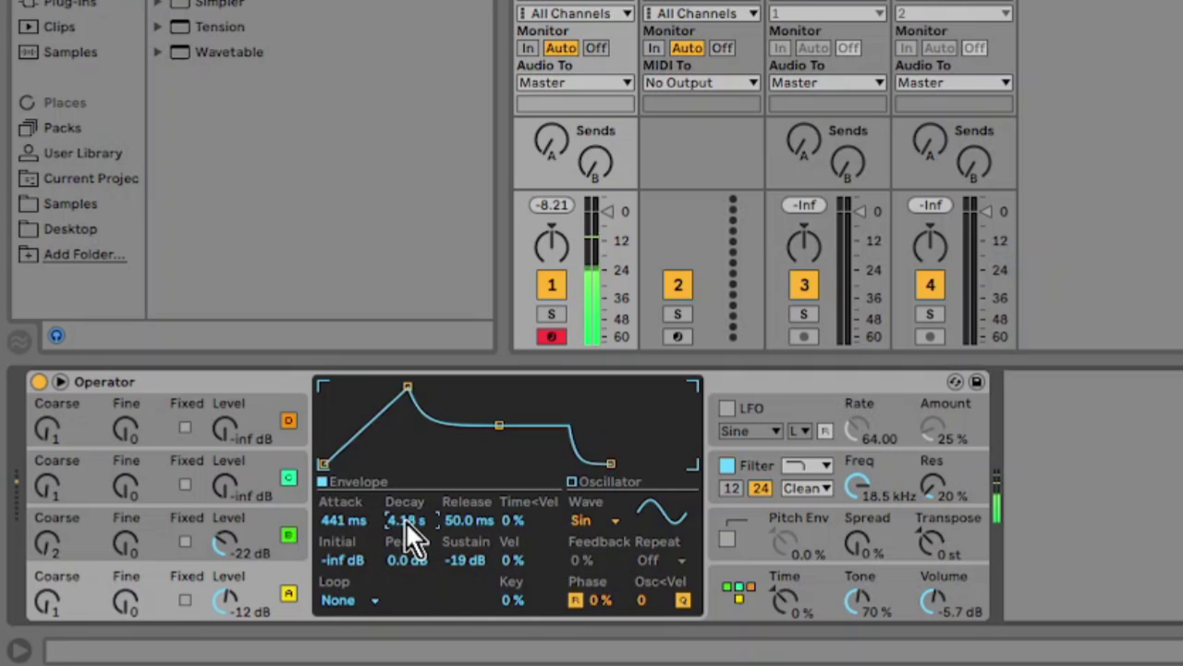
pyautogui.moveTo(405, 520)
pyautogui.mouseDown()
pyautogui.moveTo(405, 485)
pyautogui.moveTo(405, 554)
pyautogui.moveTo(405, 506)
pyautogui.mouseUp()
pyautogui.click(272, 543)
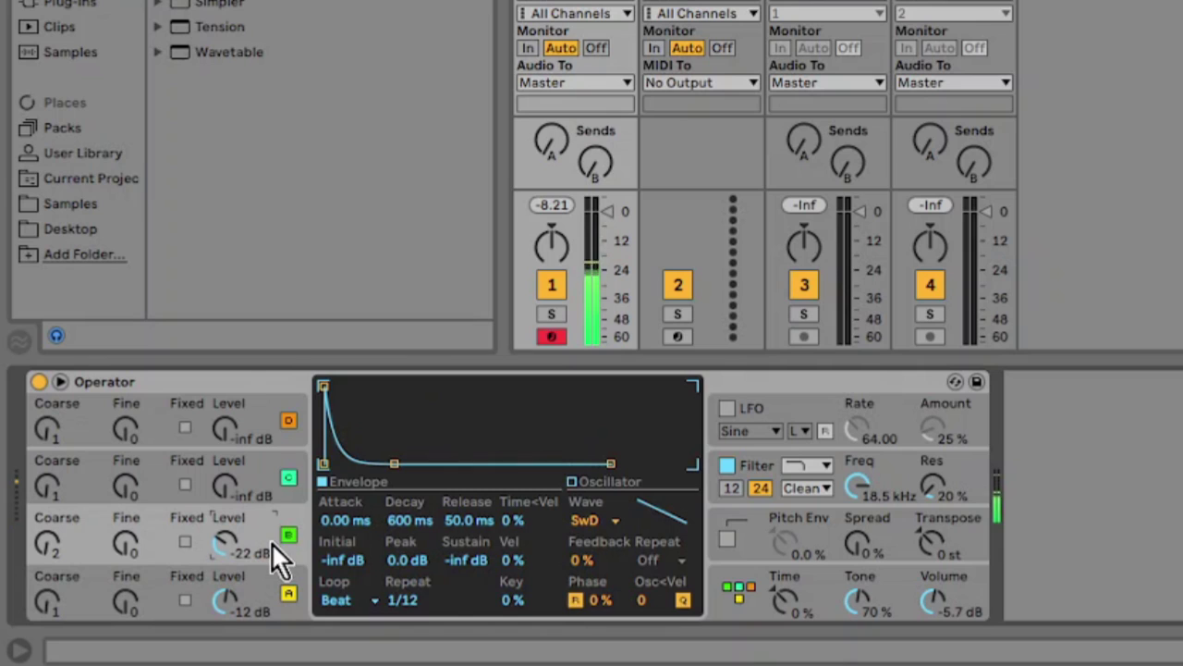
pyautogui.moveTo(425, 519)
pyautogui.mouseDown()
pyautogui.moveTo(424, 492)
pyautogui.moveTo(424, 536)
pyautogui.moveTo(425, 493)
pyautogui.moveTo(424, 519)
pyautogui.mouseUp()
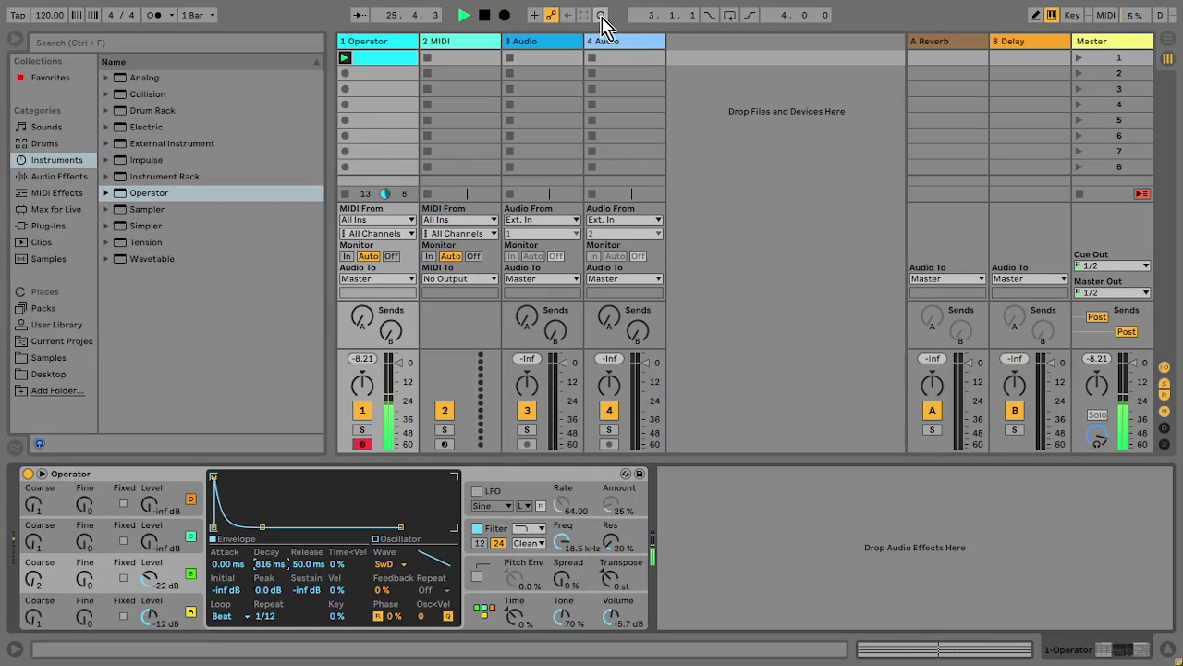
# - End the decay recording at 245 ms and display the clip's recorded oscillator B decay envelope
pyautogui.moveTo(260, 564)
pyautogui.mouseDown()
pyautogui.moveTo(261, 582)
pyautogui.moveTo(260, 568)
pyautogui.mouseUp()
pyautogui.click(600, 15)
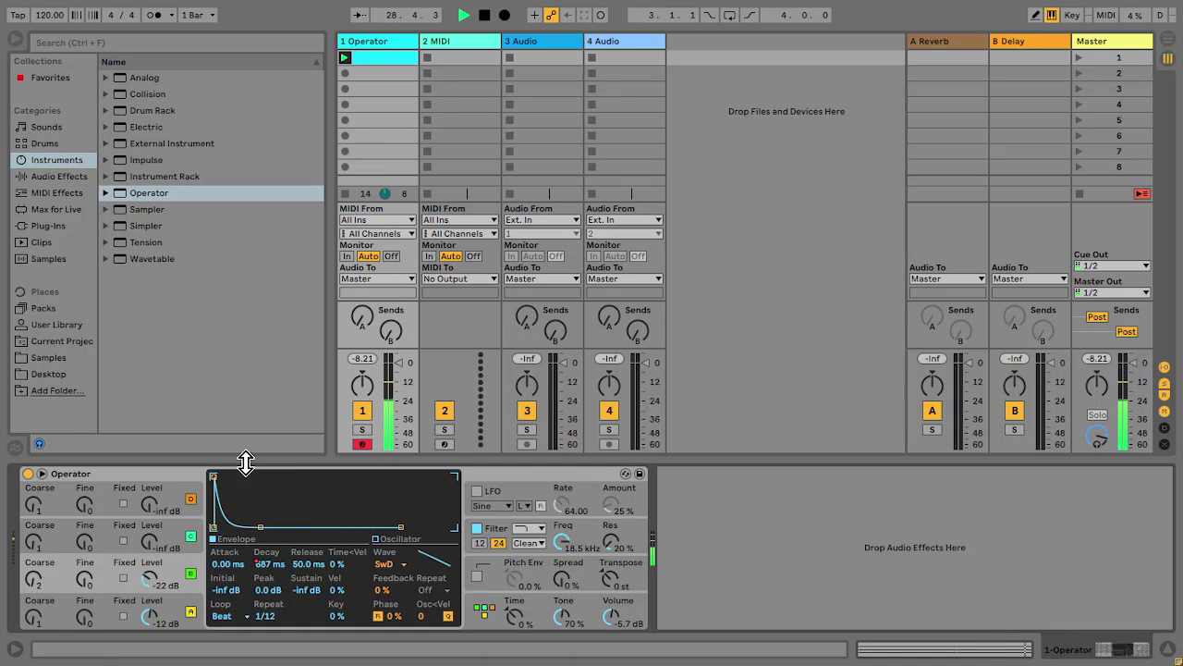
pyautogui.doubleClick(386, 59)
pyautogui.click(59, 622)
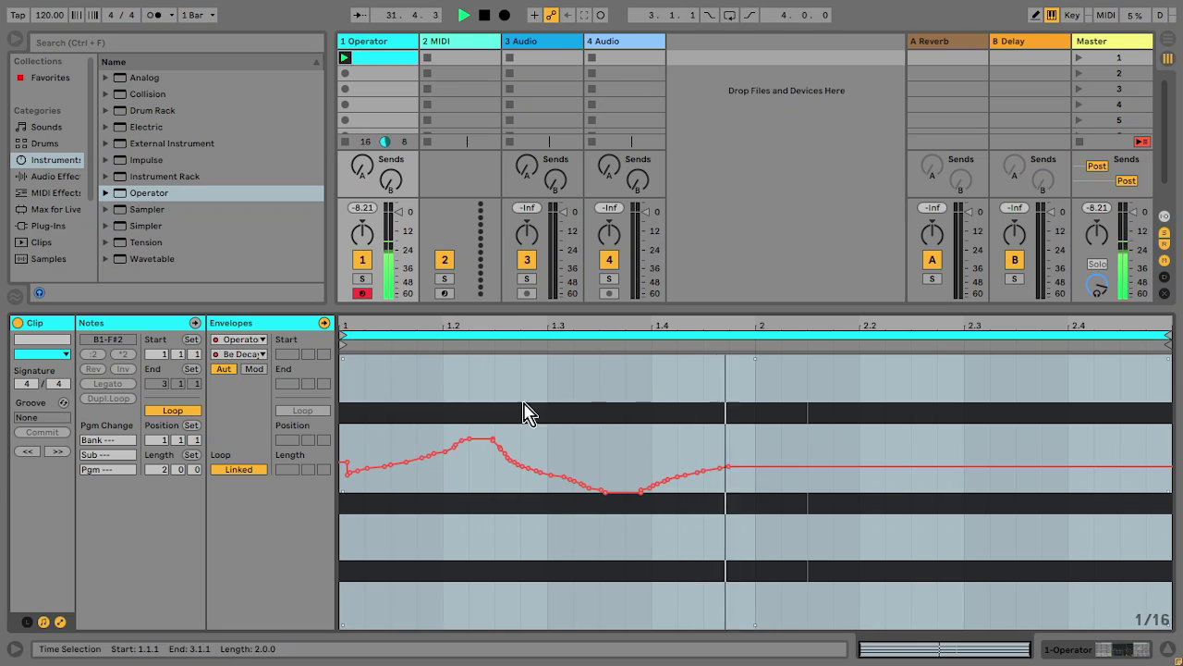
# - Unlink the decay envelope's loop from the clip, shorten it to about three beats, and return to Operator
pyautogui.click(238, 469)
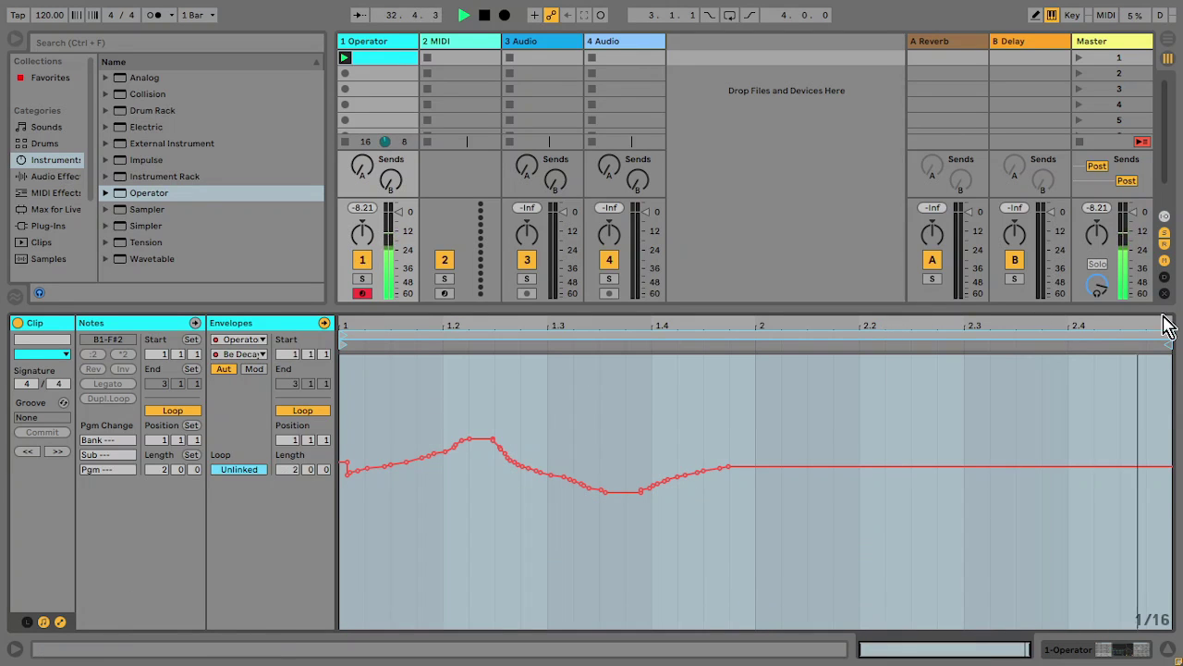
pyautogui.moveTo(1169, 340); pyautogui.dragTo(653, 377)
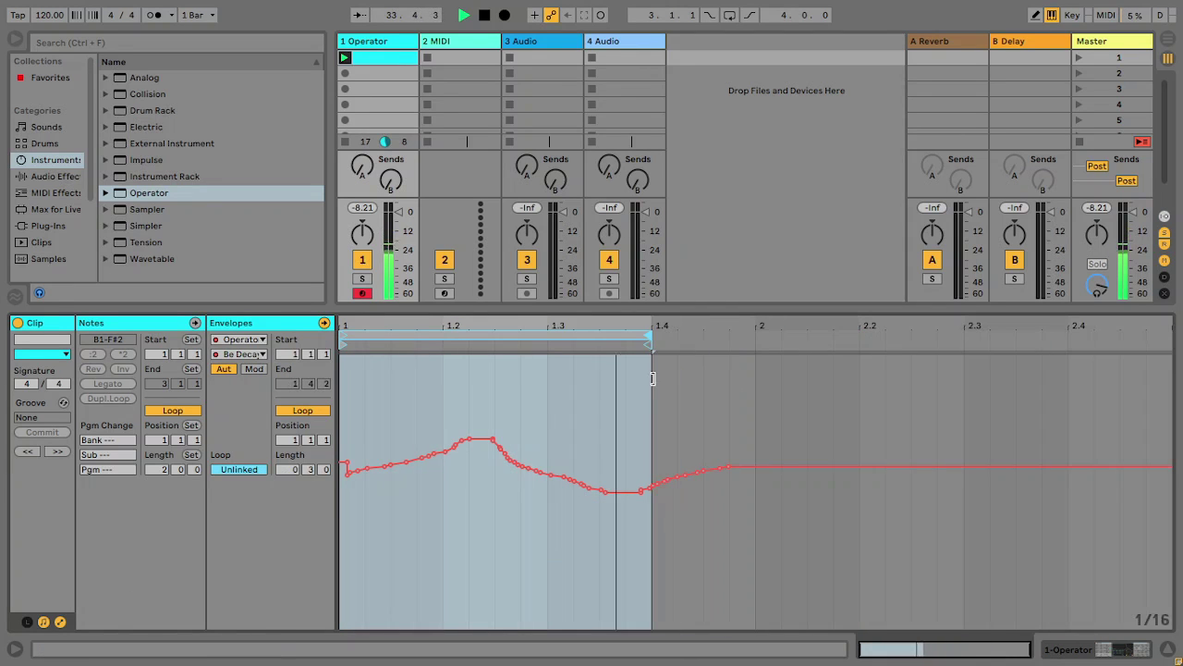
pyautogui.hotkey('ctrl', 'alt', 'i')
pyautogui.hotkey('shift', 'Tab')
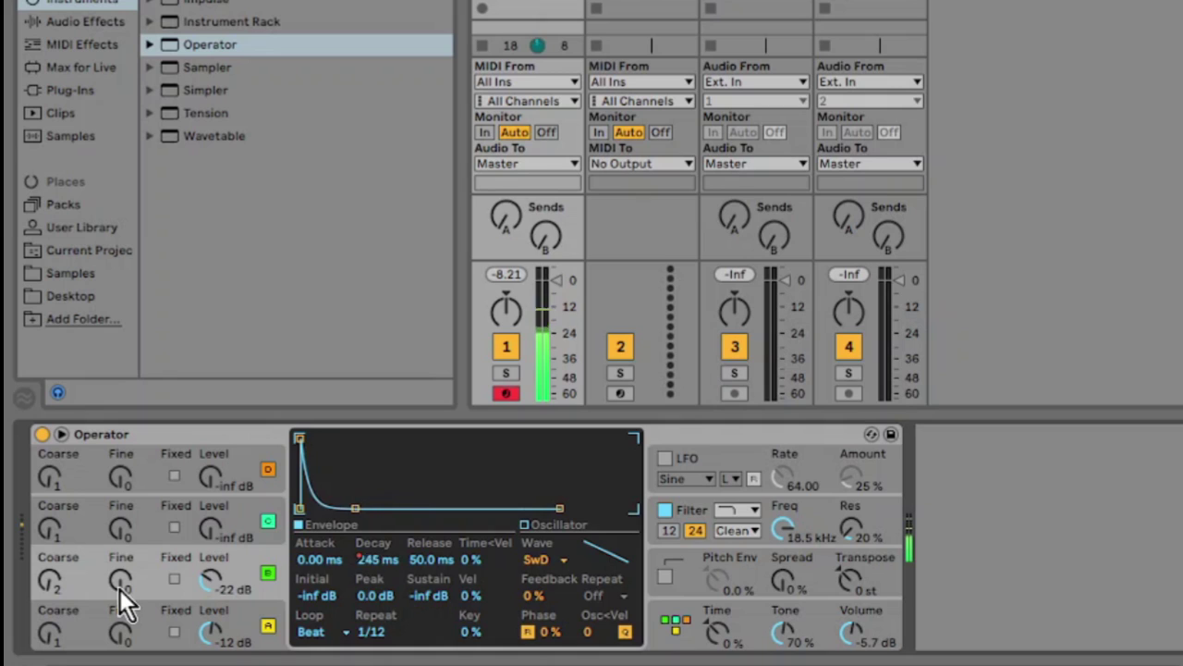
# - Set oscillator C to -26 dB level, 1.59 ms attack and -12 dB sustain
pyautogui.moveTo(214, 529); pyautogui.dragTo(214, 504)
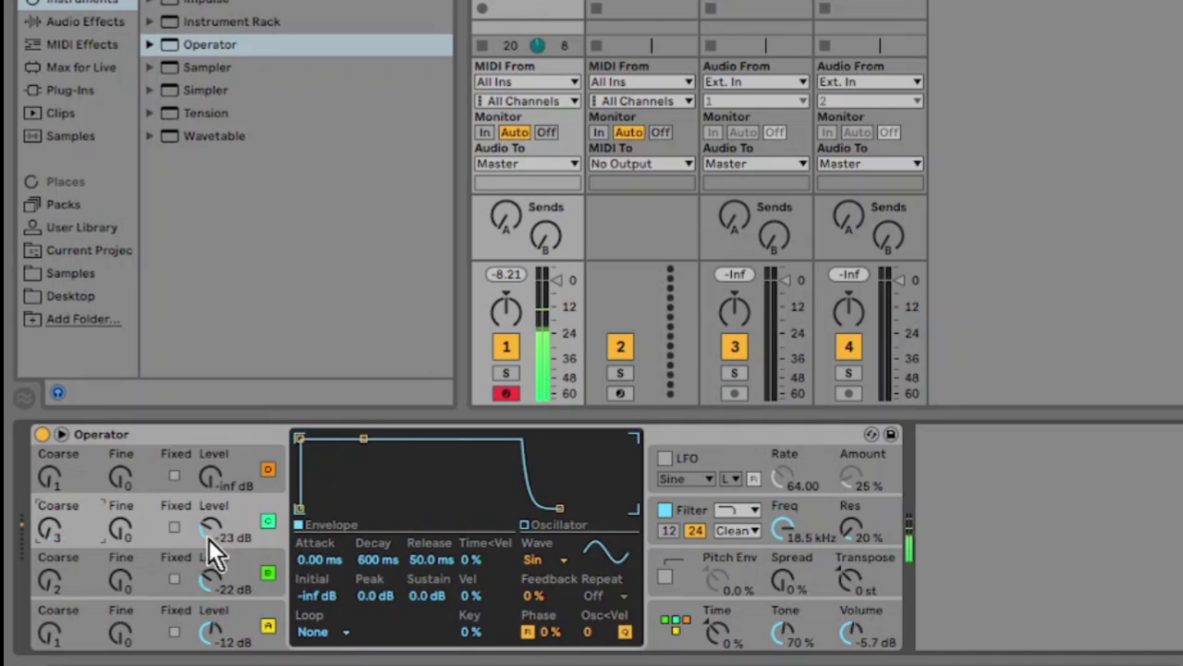
pyautogui.moveTo(211, 537); pyautogui.dragTo(210, 553)
pyautogui.moveTo(328, 562); pyautogui.dragTo(335, 562)
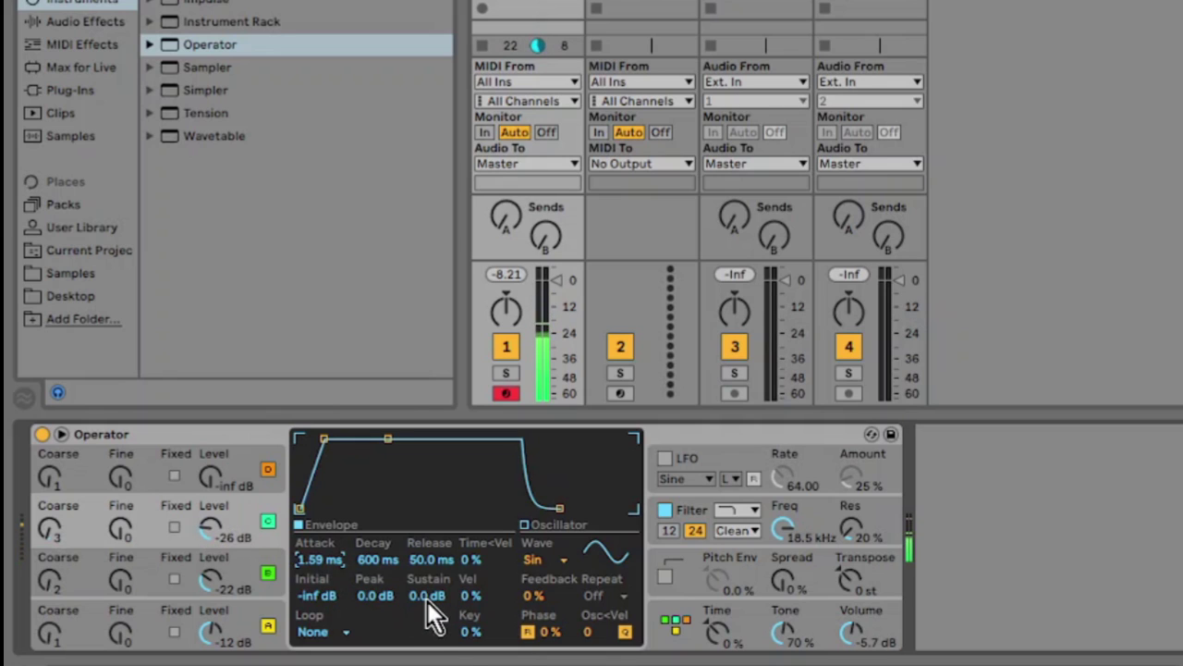
pyautogui.moveTo(427, 601)
pyautogui.mouseDown()
pyautogui.moveTo(427, 628)
pyautogui.moveTo(427, 612)
pyautogui.mouseUp()
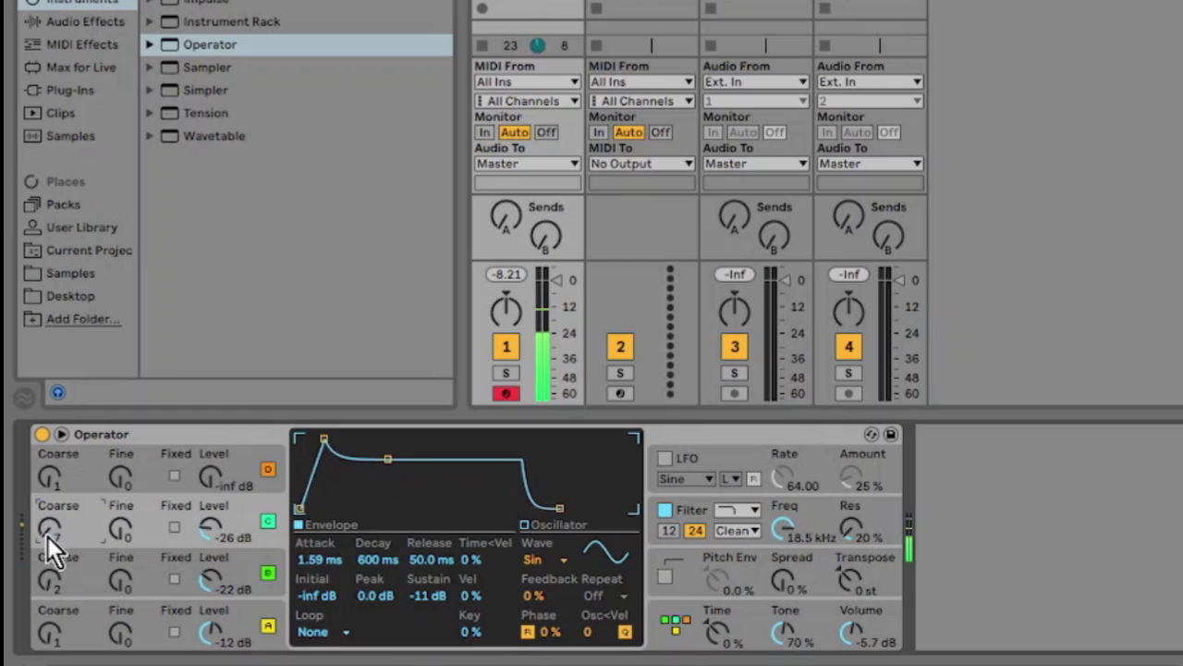
pyautogui.click(435, 604)
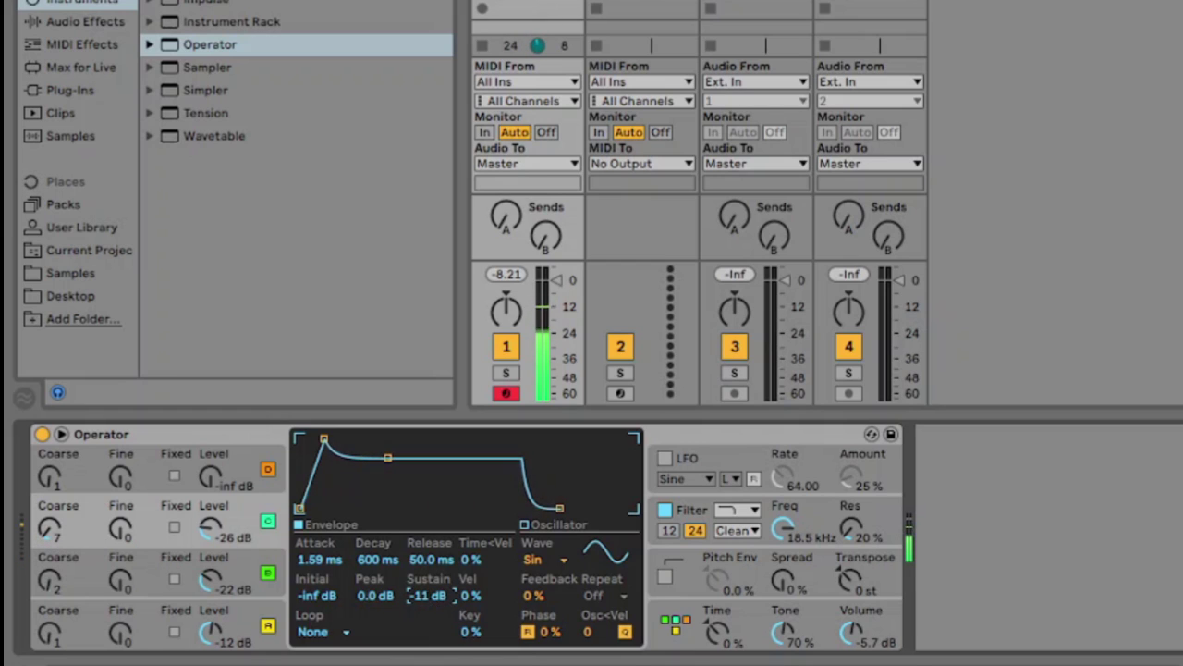
pyautogui.moveTo(434, 604); pyautogui.dragTo(434, 606)
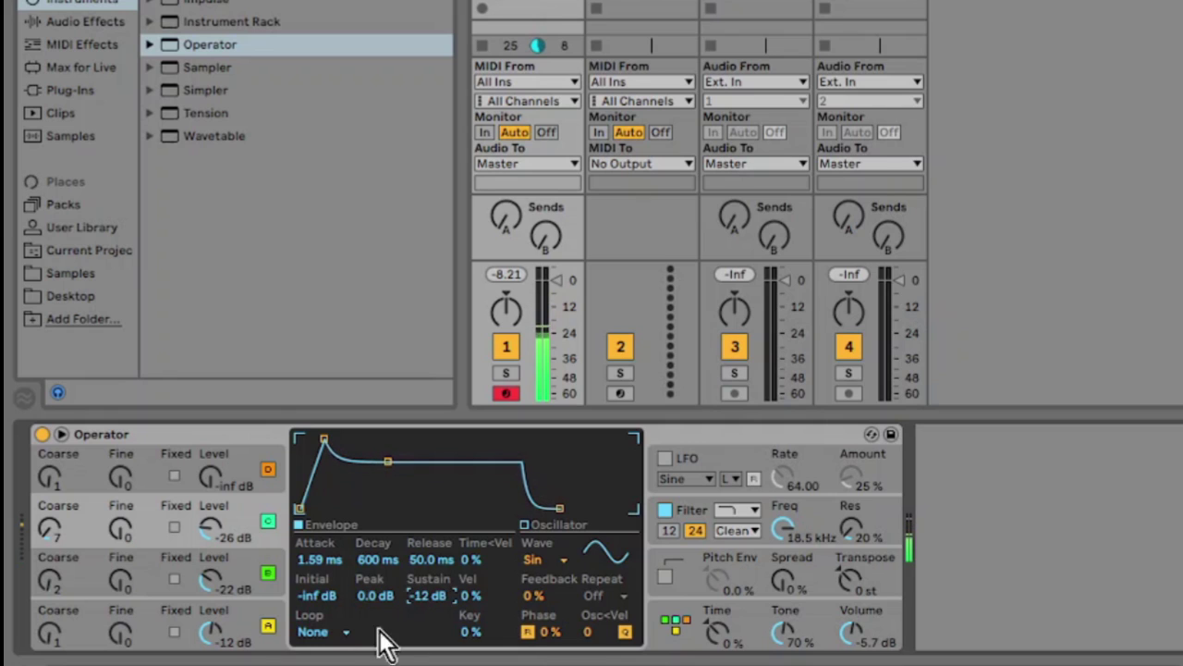
# - Loop oscillator C's envelope in Beat mode repeating at 1/2, and lower the Tone to 55%
pyautogui.click(319, 634)
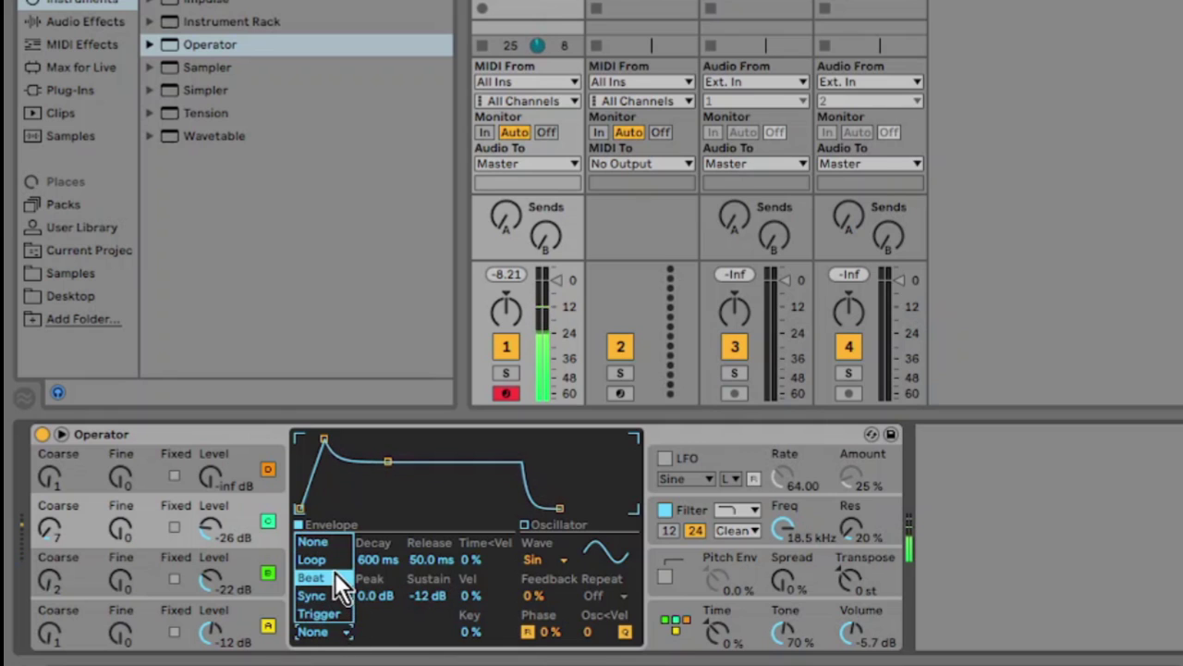
pyautogui.click(335, 577)
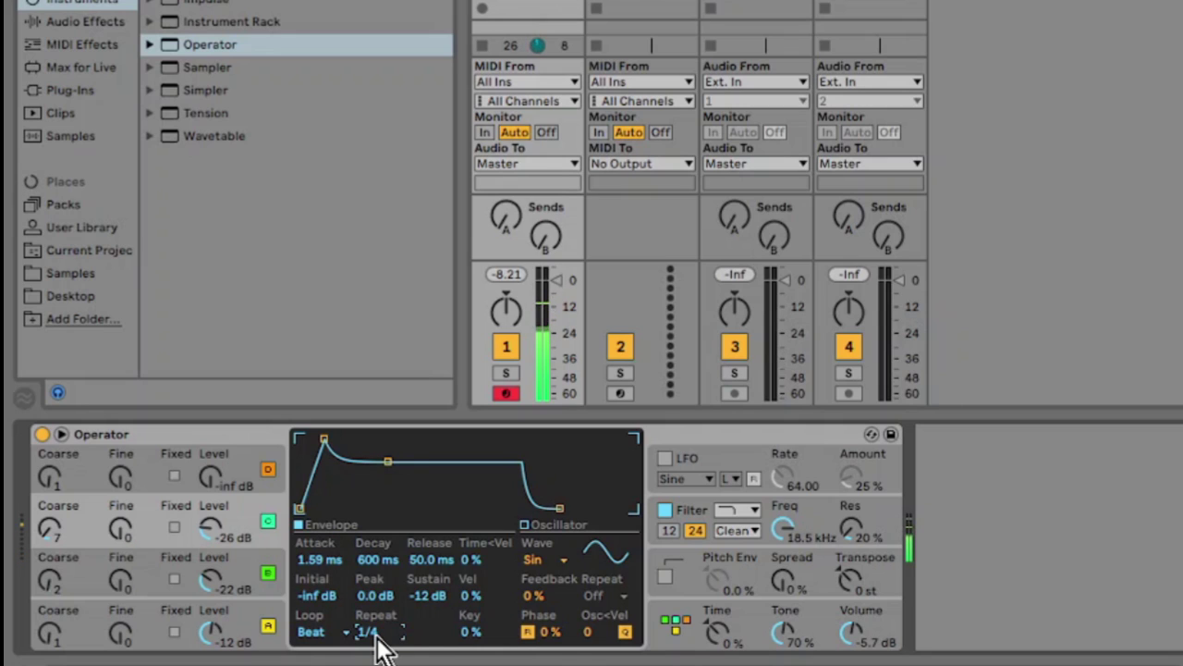
pyautogui.moveTo(384, 650); pyautogui.dragTo(383, 638)
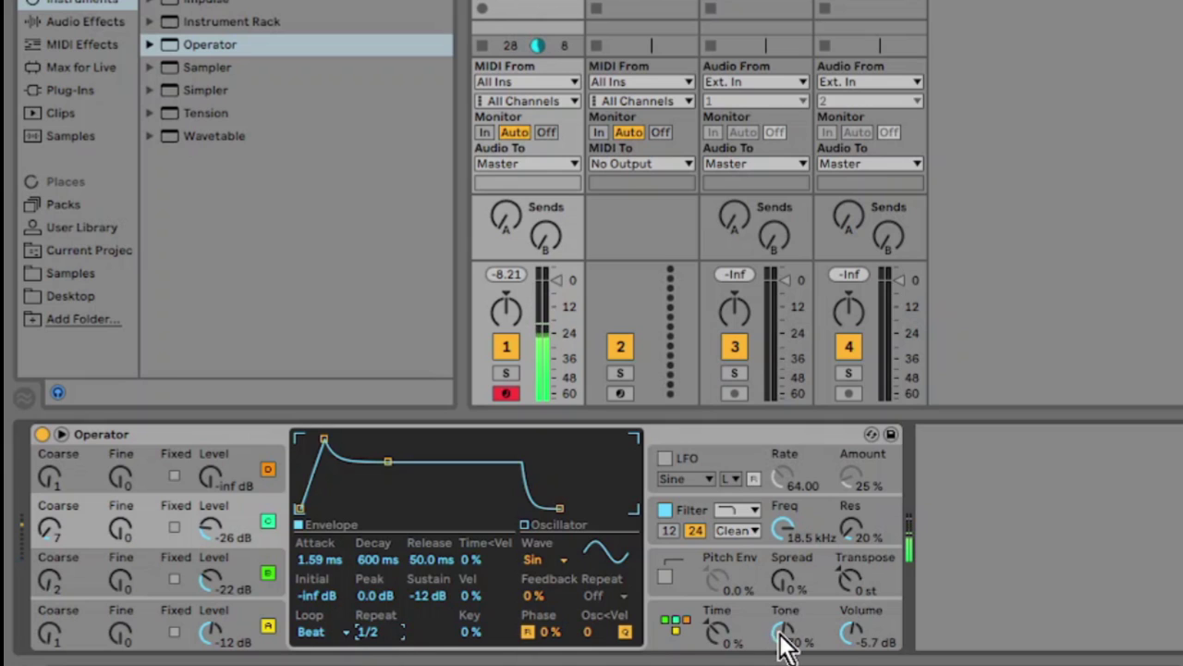
pyautogui.moveTo(785, 636); pyautogui.dragTo(784, 660)
# - Enable the LFO, route it to Tone instead of oscillator A, and raise its amount to 75% and rate
pyautogui.click(665, 458)
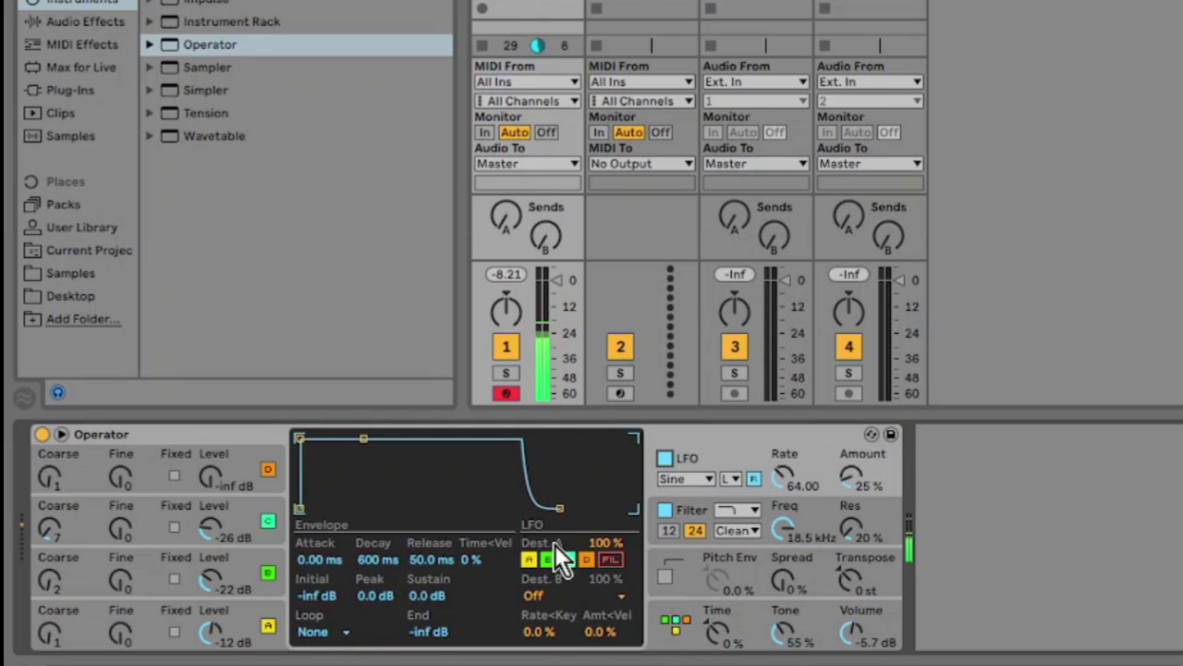
pyautogui.click(528, 561)
pyautogui.click(568, 596)
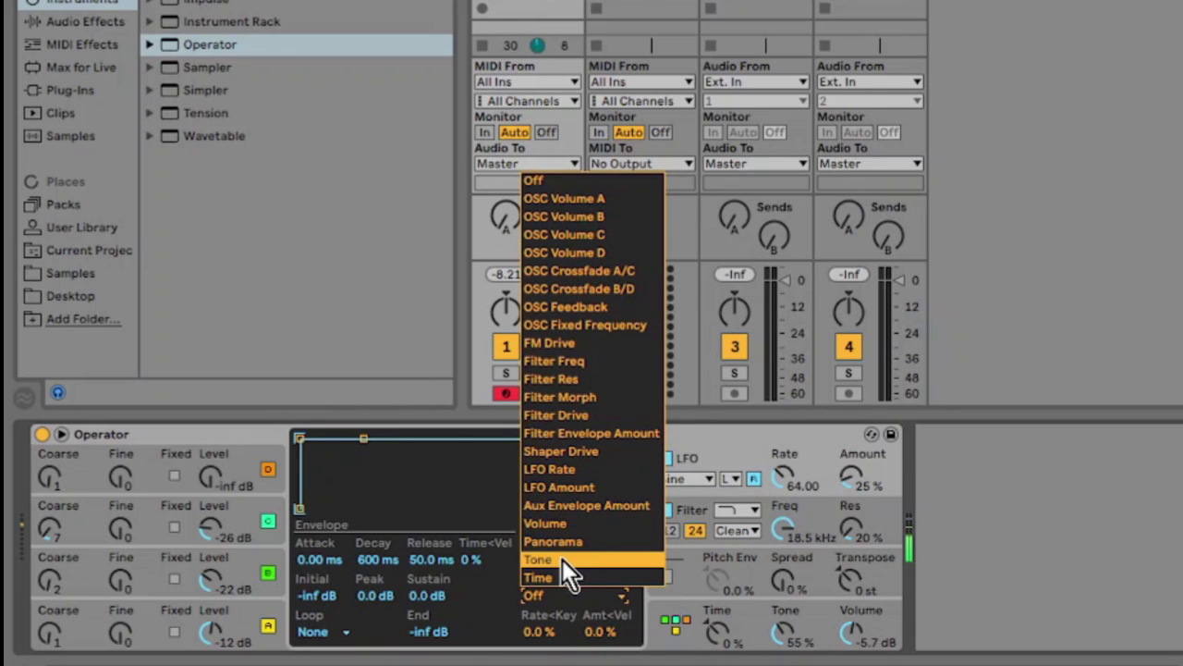
pyautogui.click(563, 560)
pyautogui.moveTo(850, 476); pyautogui.dragTo(851, 444)
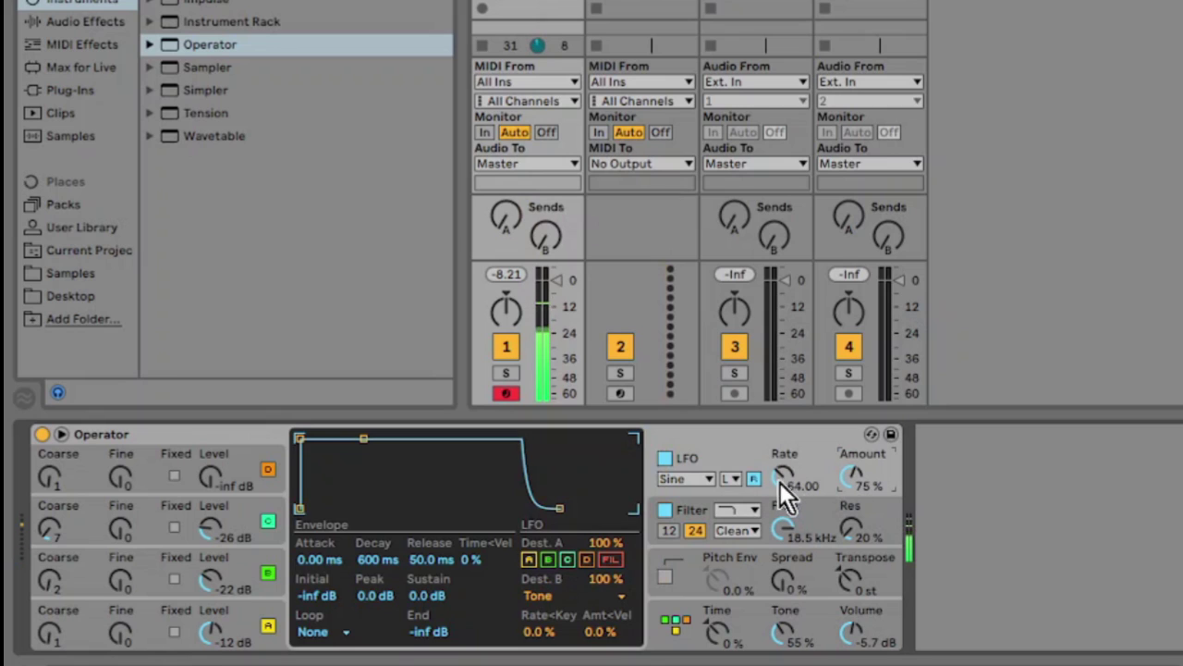
pyautogui.moveTo(785, 481); pyautogui.dragTo(785, 398)
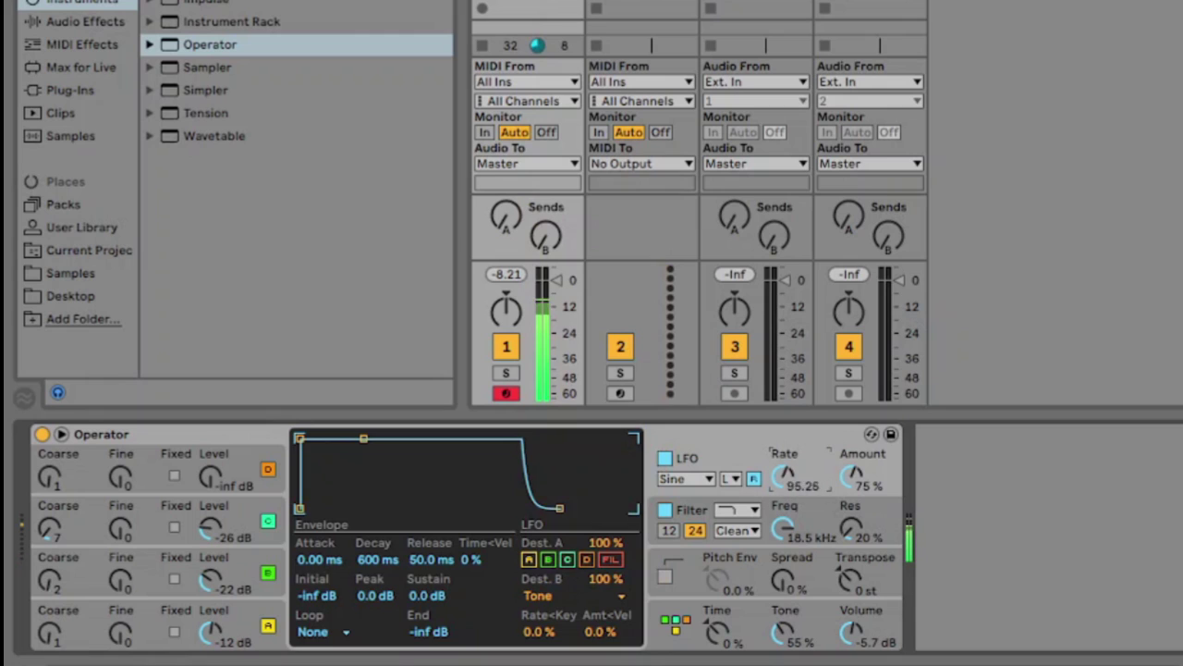
# - Try S&H and Square LFO waveforms, settling on Sine, with Tone at 75% and rate 61.52
pyautogui.click(697, 476)
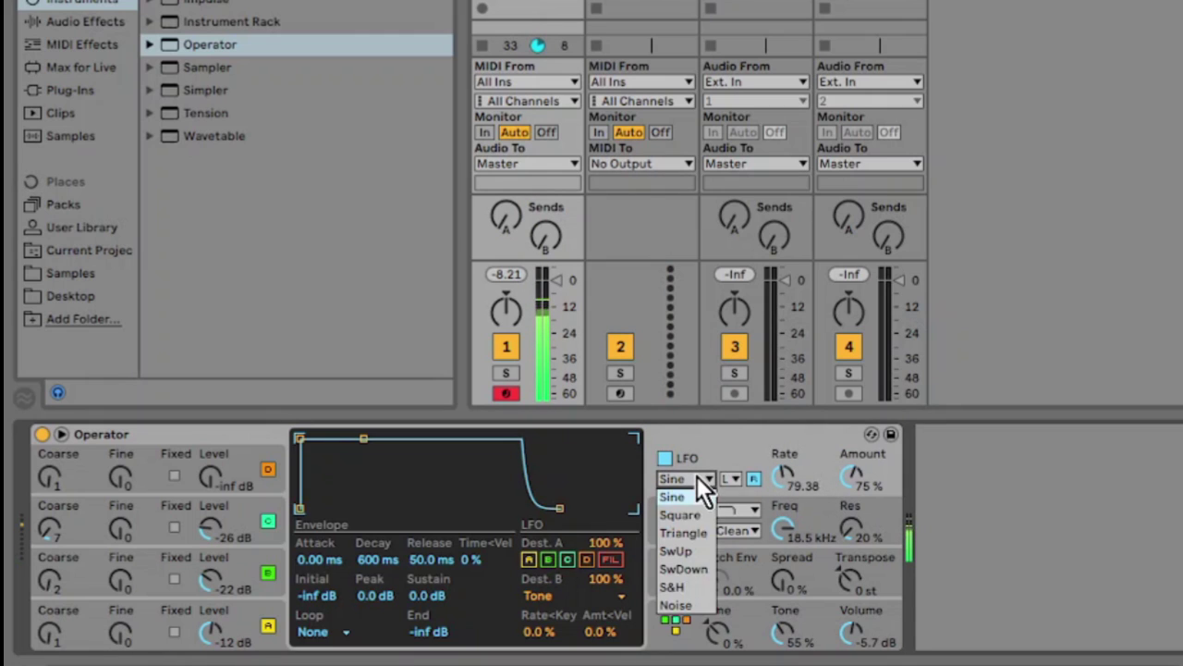
pyautogui.click(687, 590)
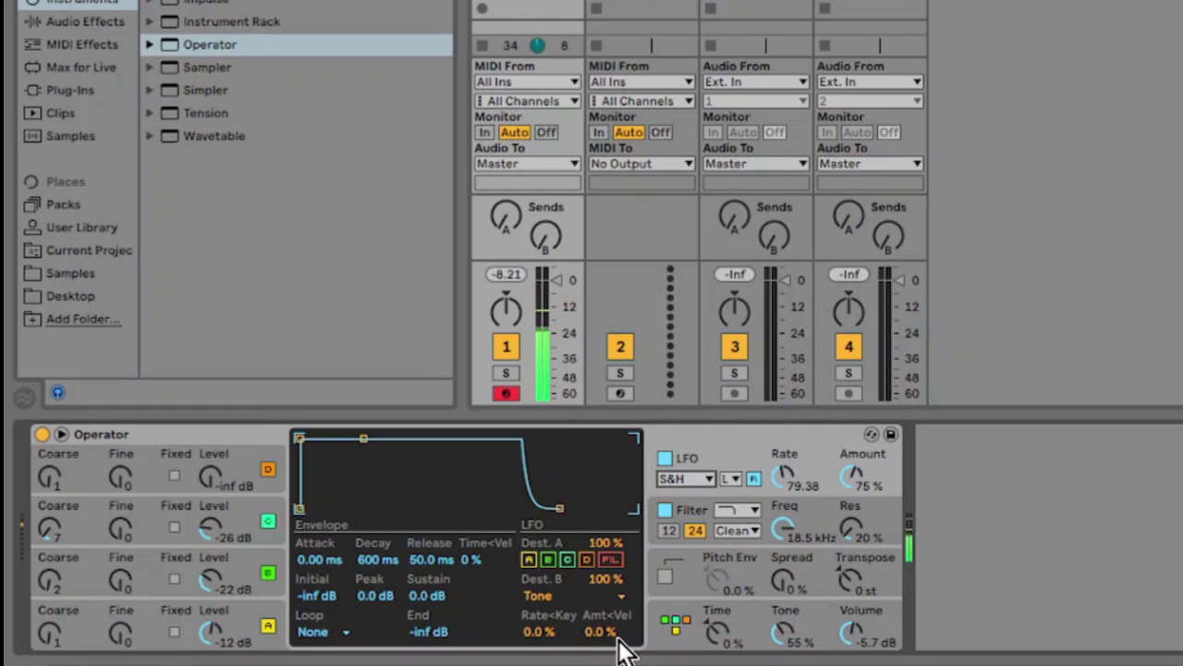
pyautogui.moveTo(785, 632); pyautogui.dragTo(785, 608)
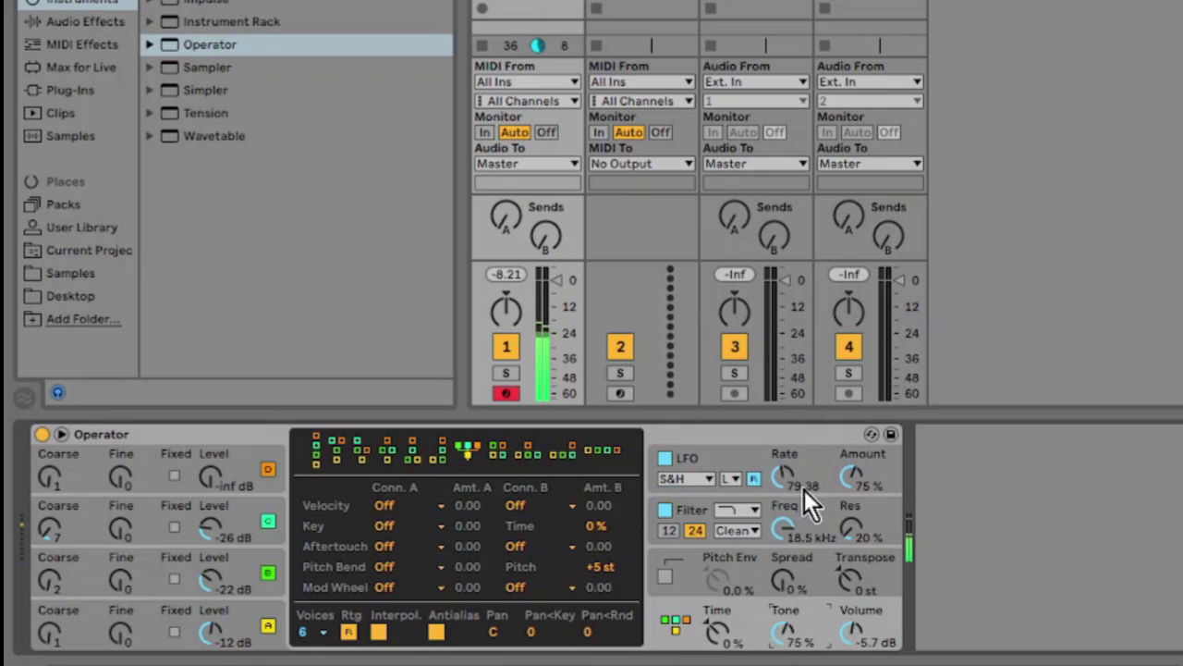
pyautogui.moveTo(784, 475)
pyautogui.mouseDown()
pyautogui.moveTo(784, 459)
pyautogui.moveTo(784, 470)
pyautogui.mouseUp()
pyautogui.click(693, 481)
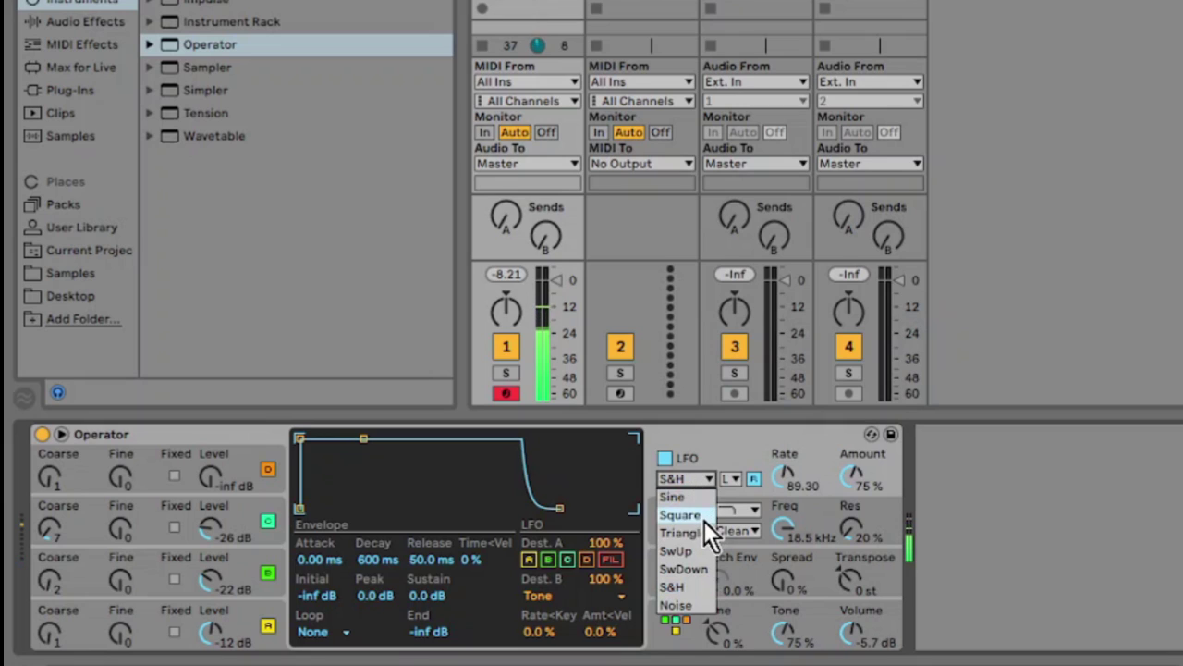
pyautogui.click(704, 520)
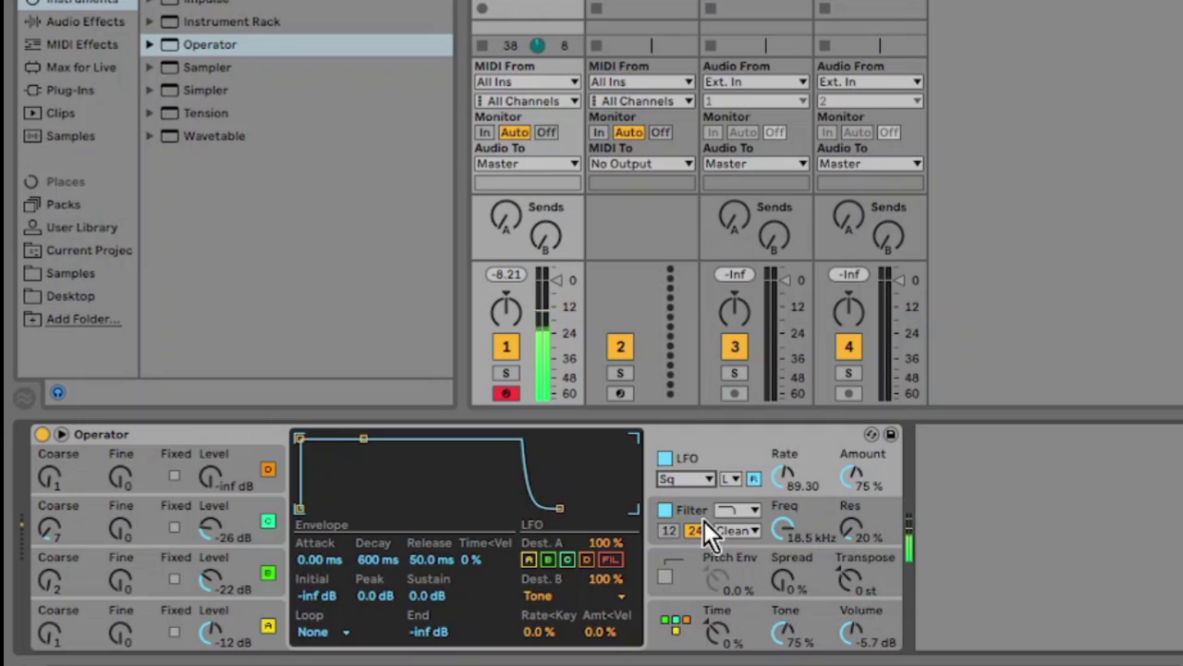
pyautogui.click(703, 478)
pyautogui.click(702, 492)
# - Widen Spread to 46%, reset Time to 0%, and change oscillator B's envelope repeat to 1/6
pyautogui.moveTo(783, 589); pyautogui.dragTo(783, 554)
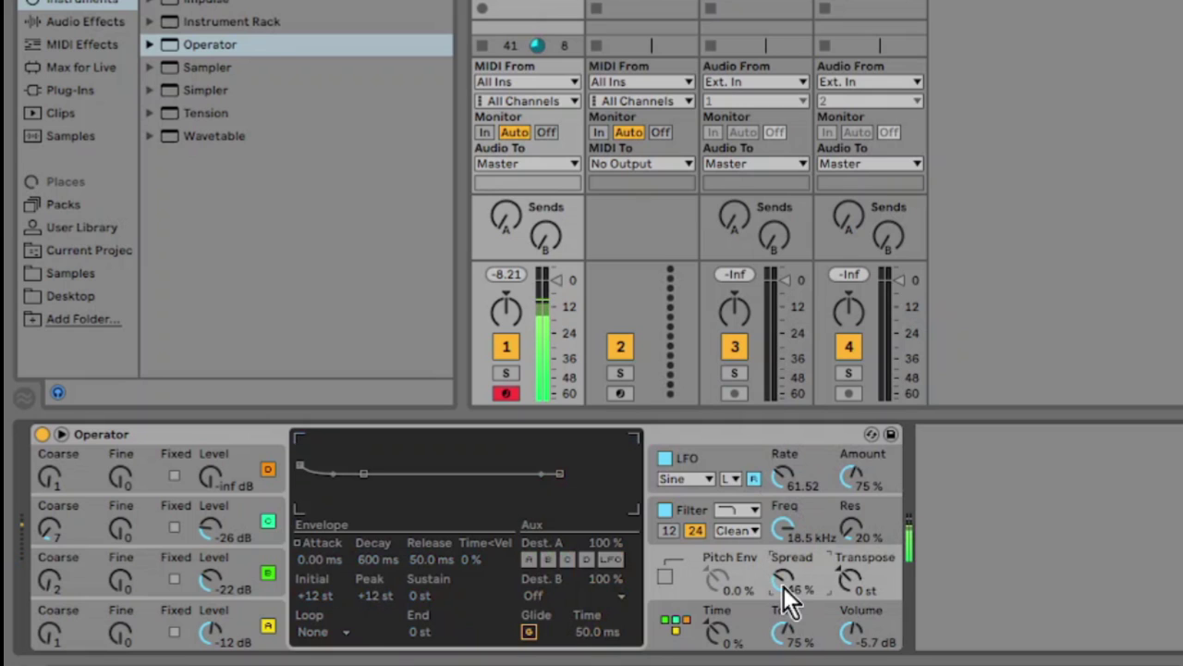
pyautogui.click(719, 636)
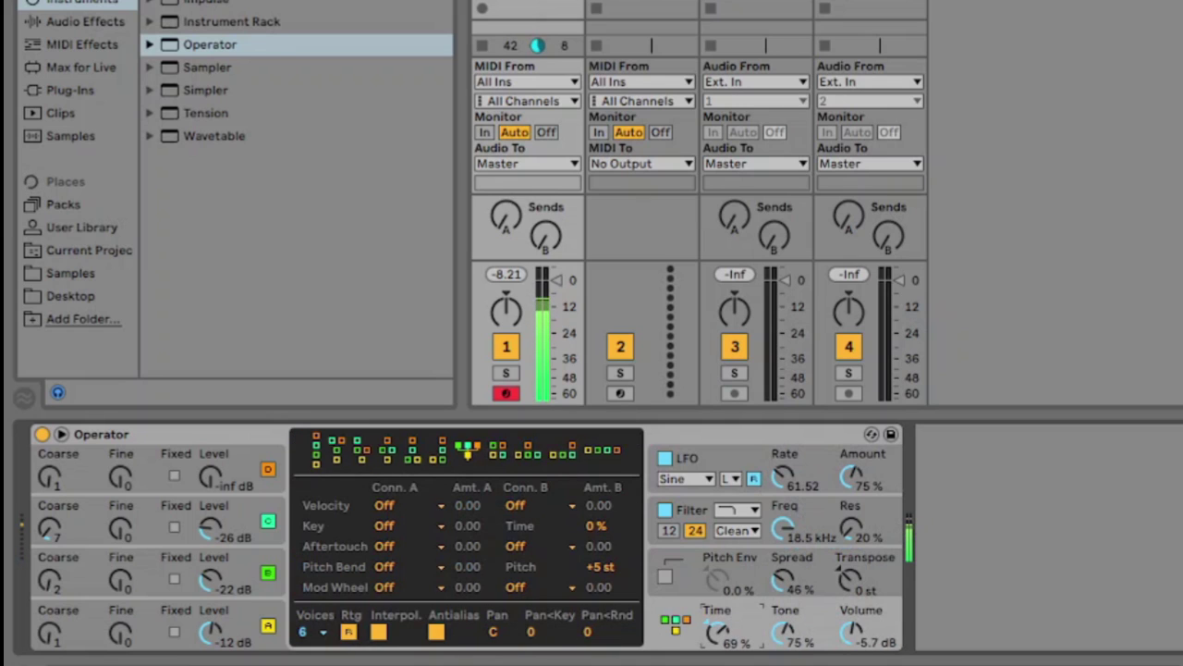
pyautogui.press('Delete')
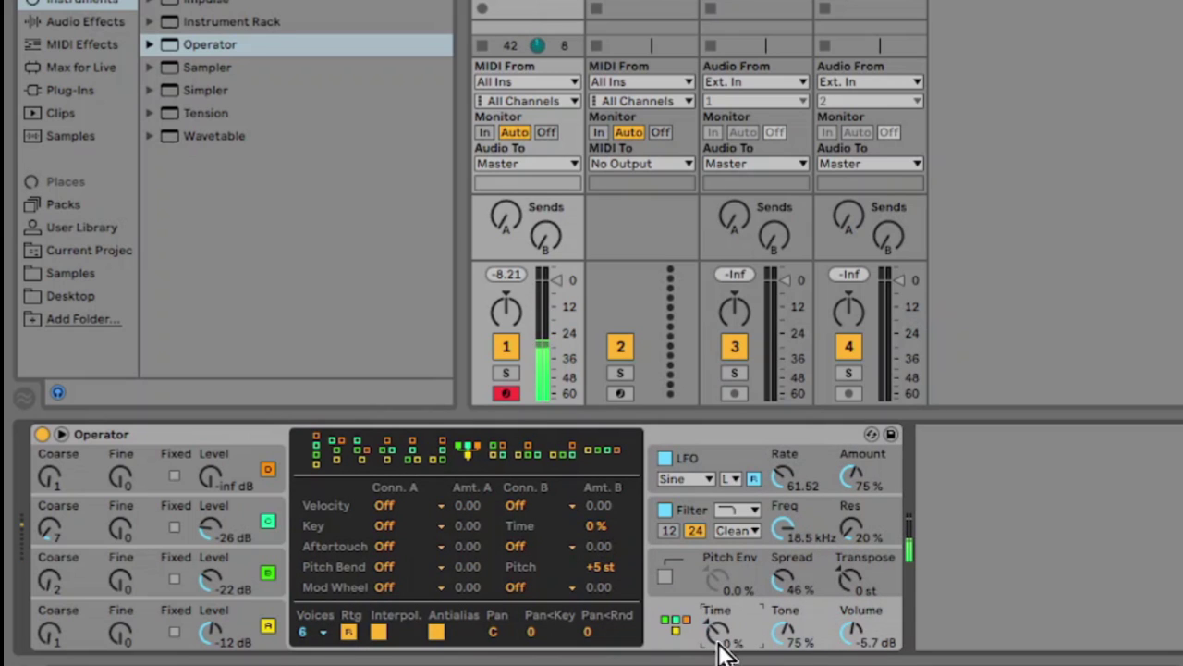
pyautogui.click(239, 470)
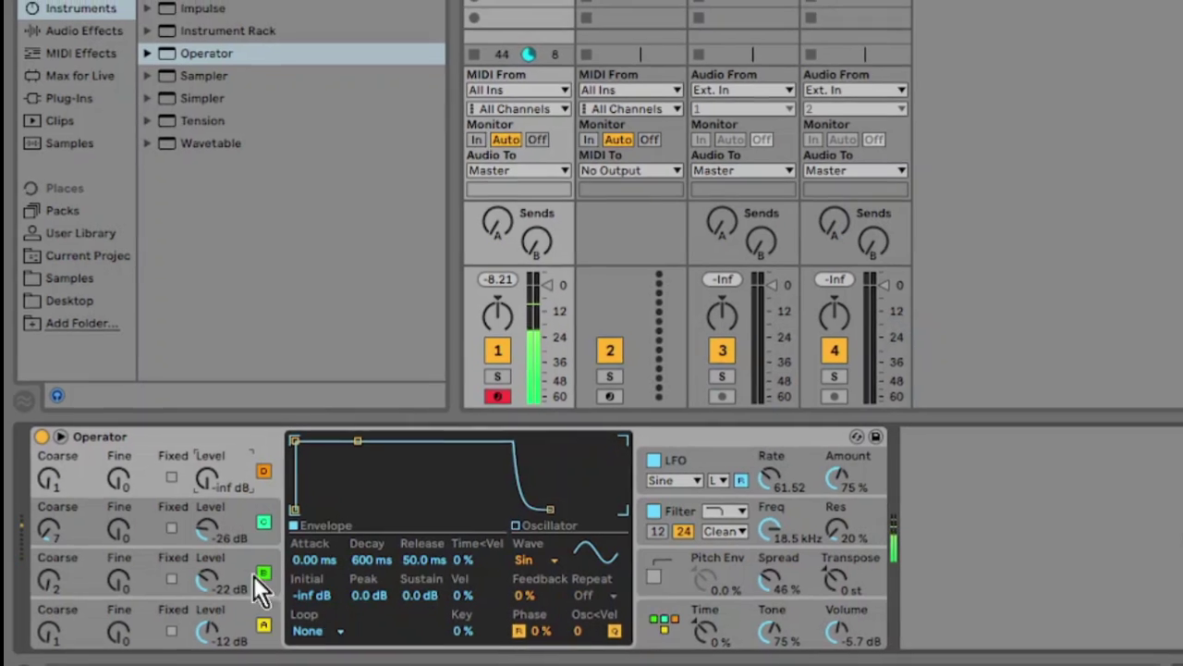
pyautogui.click(242, 568)
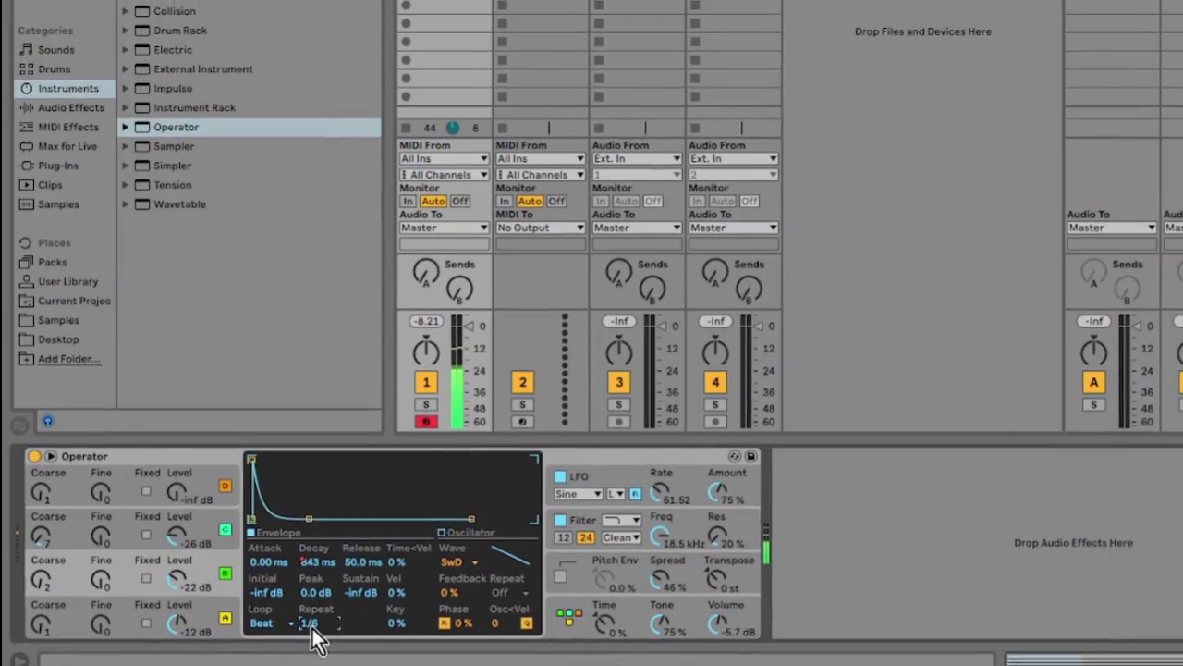
pyautogui.moveTo(340, 638); pyautogui.dragTo(344, 631)
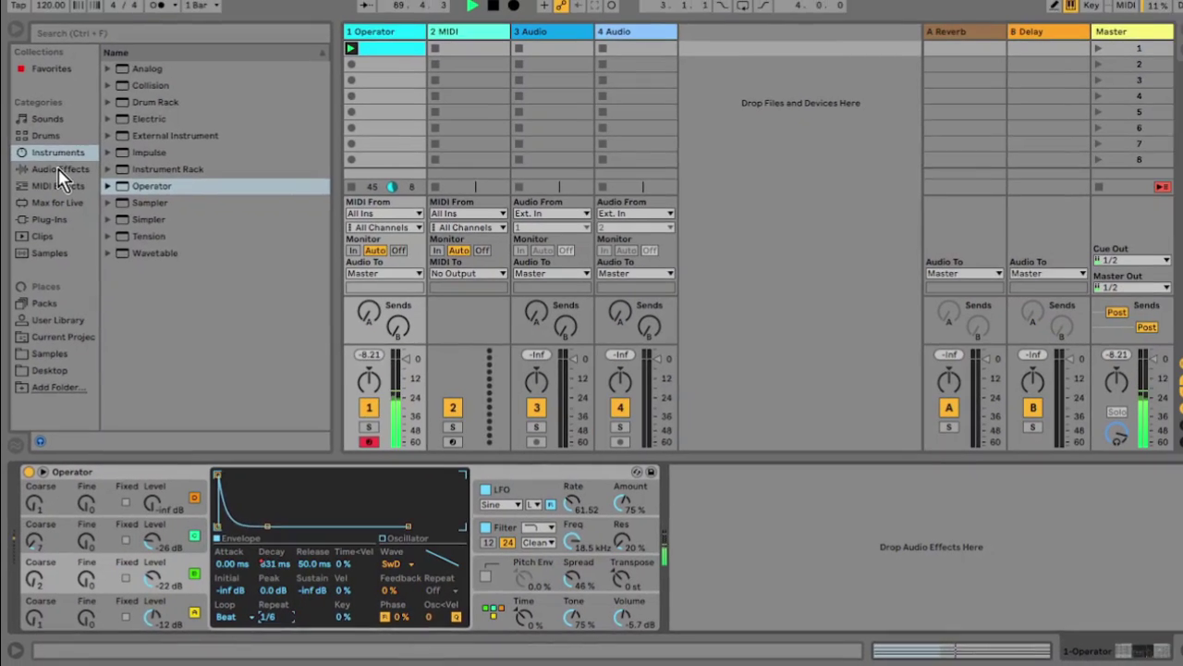
# - Load Delay onto track 1 with its filter at 1.50 kHz, width 5.42, and dry/wet 56%
pyautogui.click(68, 123)
pyautogui.moveTo(320, 246); pyautogui.dragTo(320, 219)
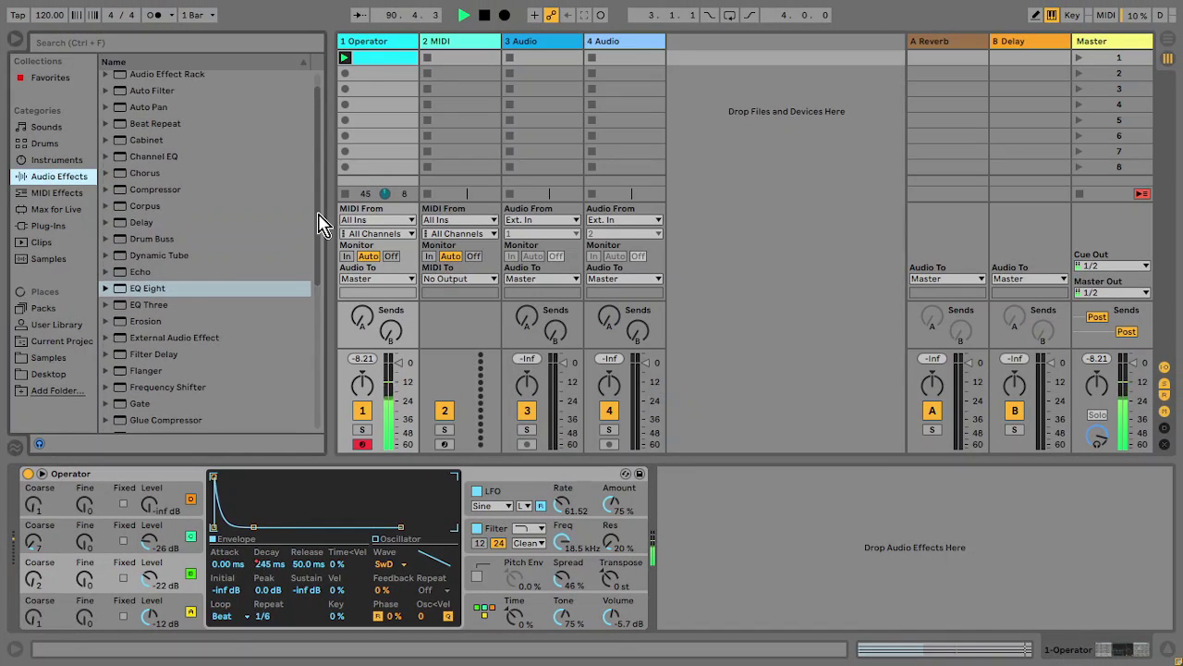
pyautogui.doubleClick(154, 223)
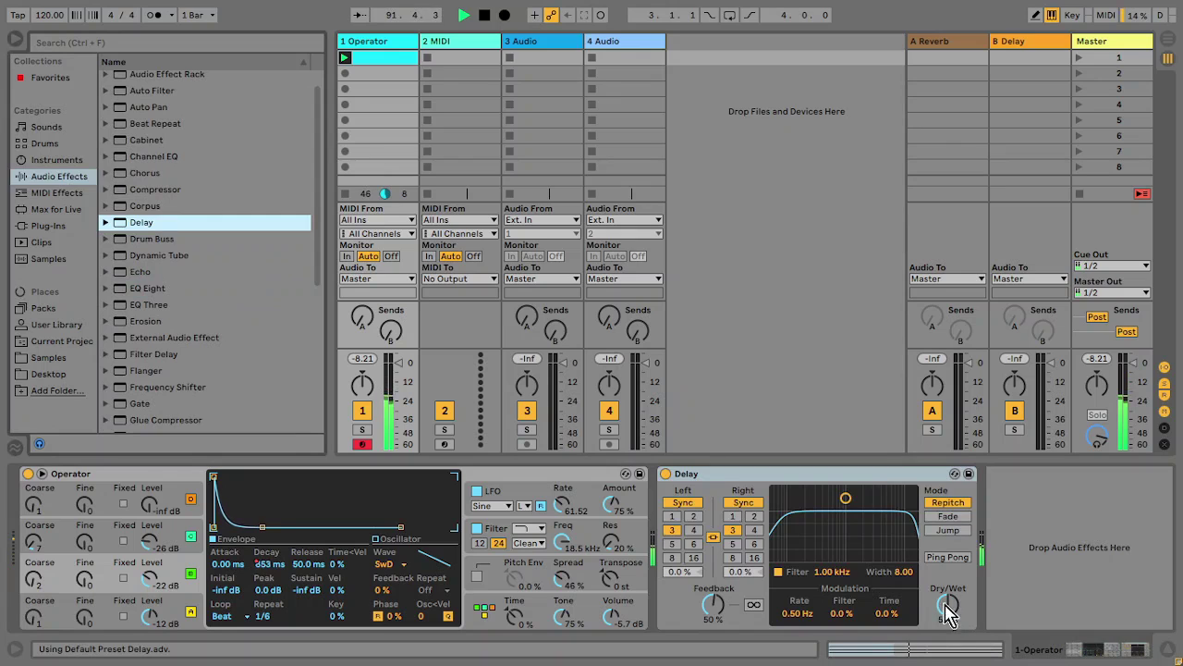
pyautogui.moveTo(855, 499); pyautogui.dragTo(855, 517)
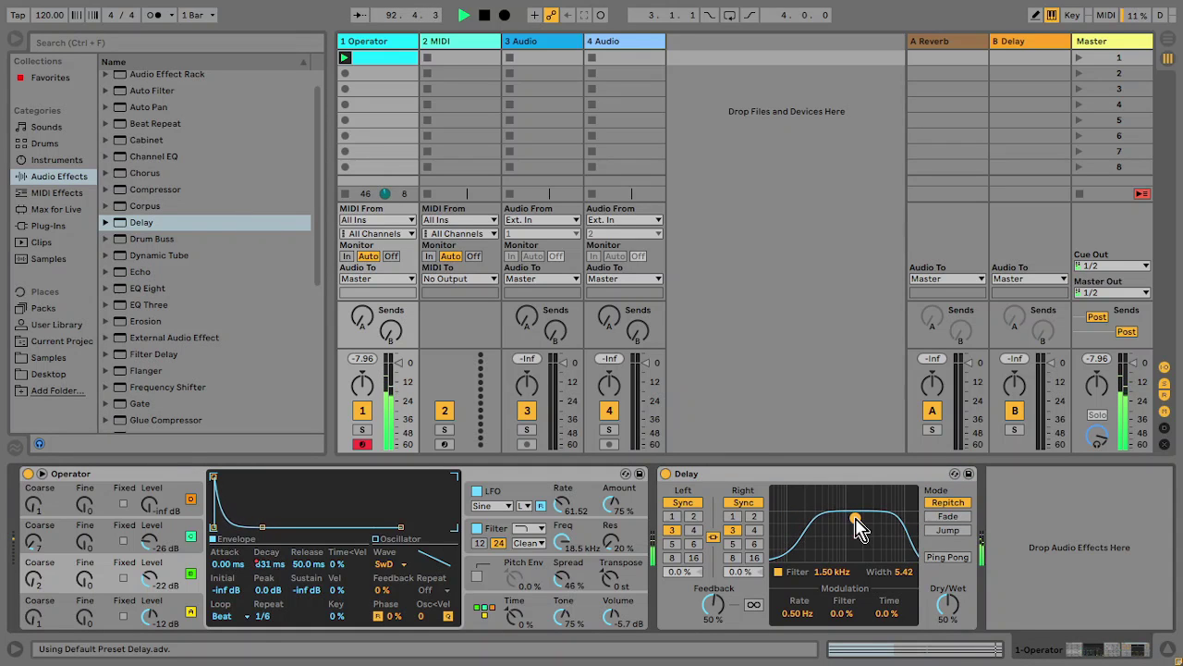
pyautogui.moveTo(947, 606); pyautogui.dragTo(948, 601)
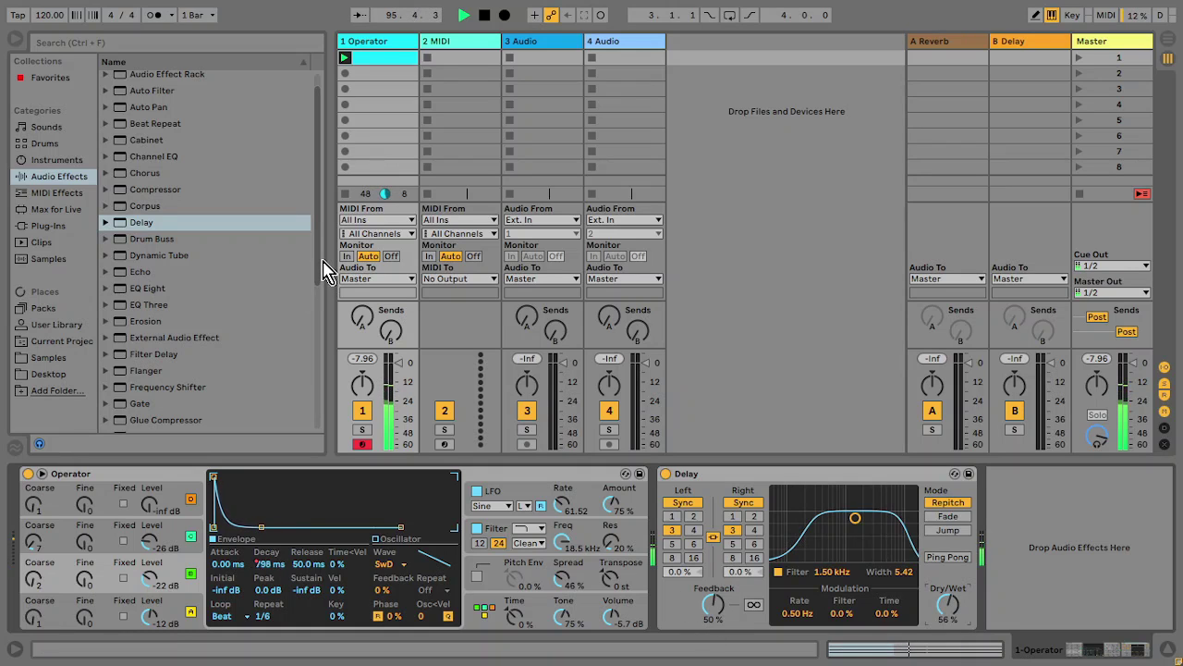
# - Lower oscillator A's sustain to -58 dB and decay to 2.10 s, then show Operator's LFO
pyautogui.click(190, 603)
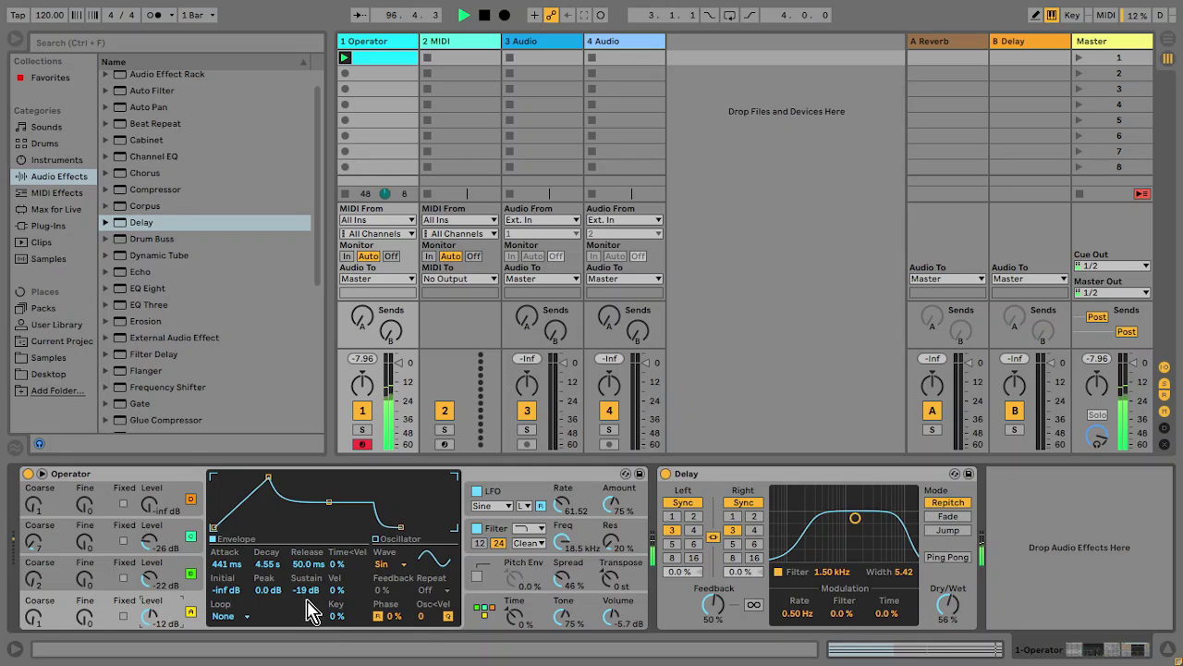
pyautogui.moveTo(306, 590); pyautogui.dragTo(306, 661)
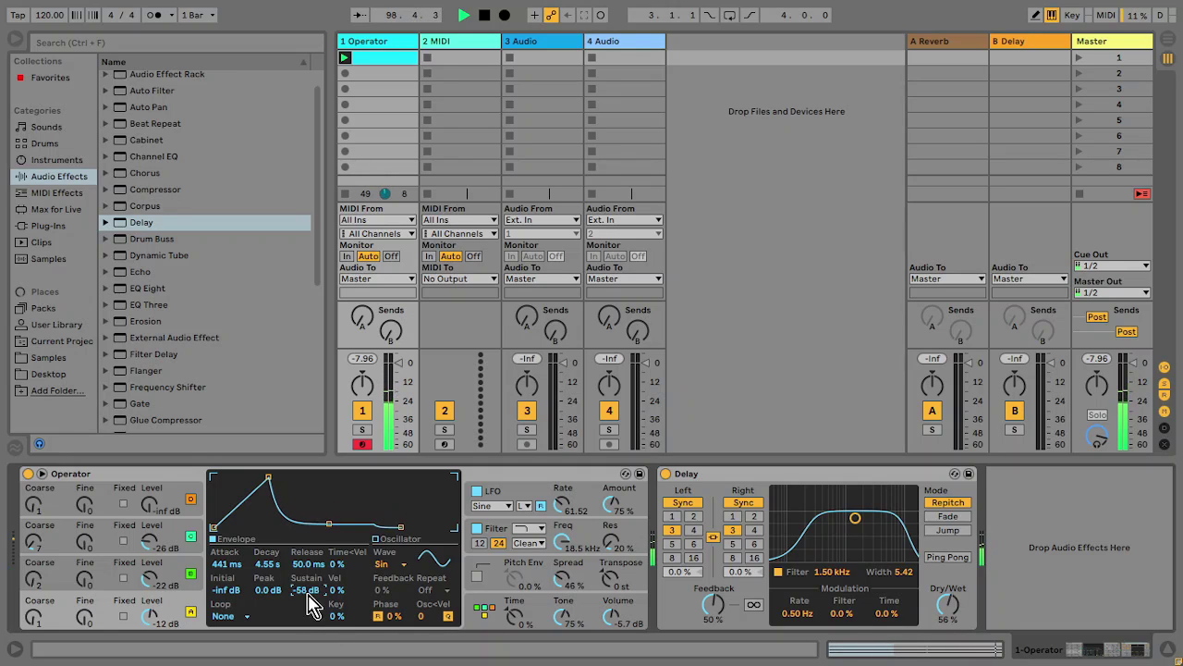
pyautogui.moveTo(268, 564); pyautogui.dragTo(268, 582)
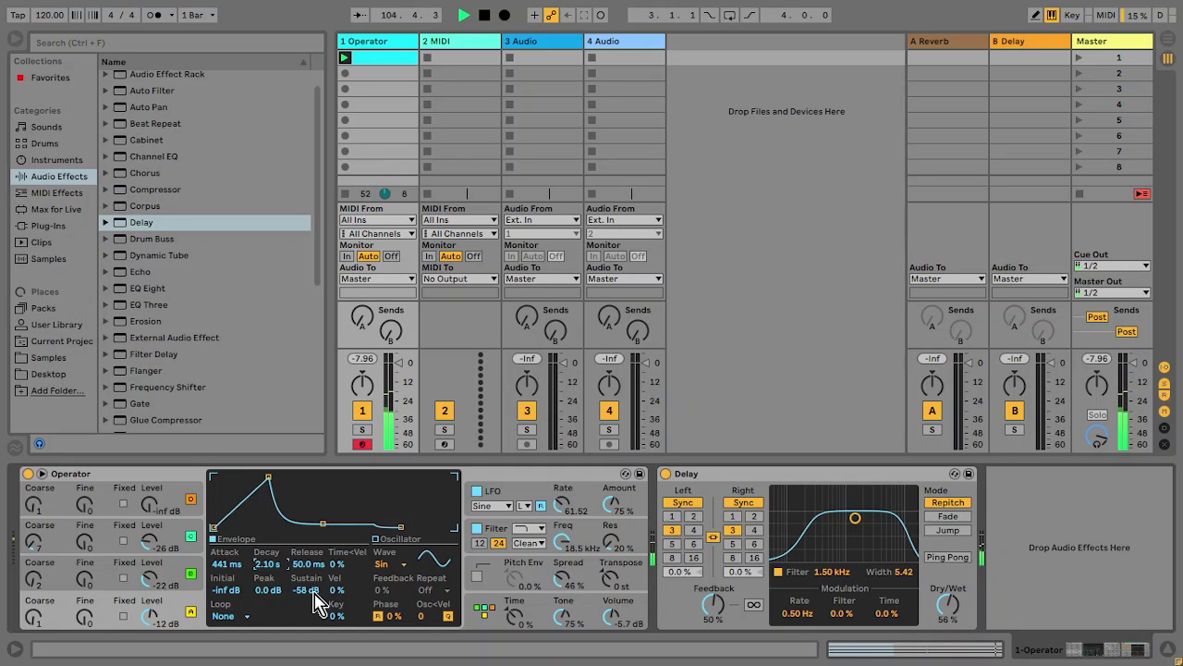
pyautogui.click(545, 516)
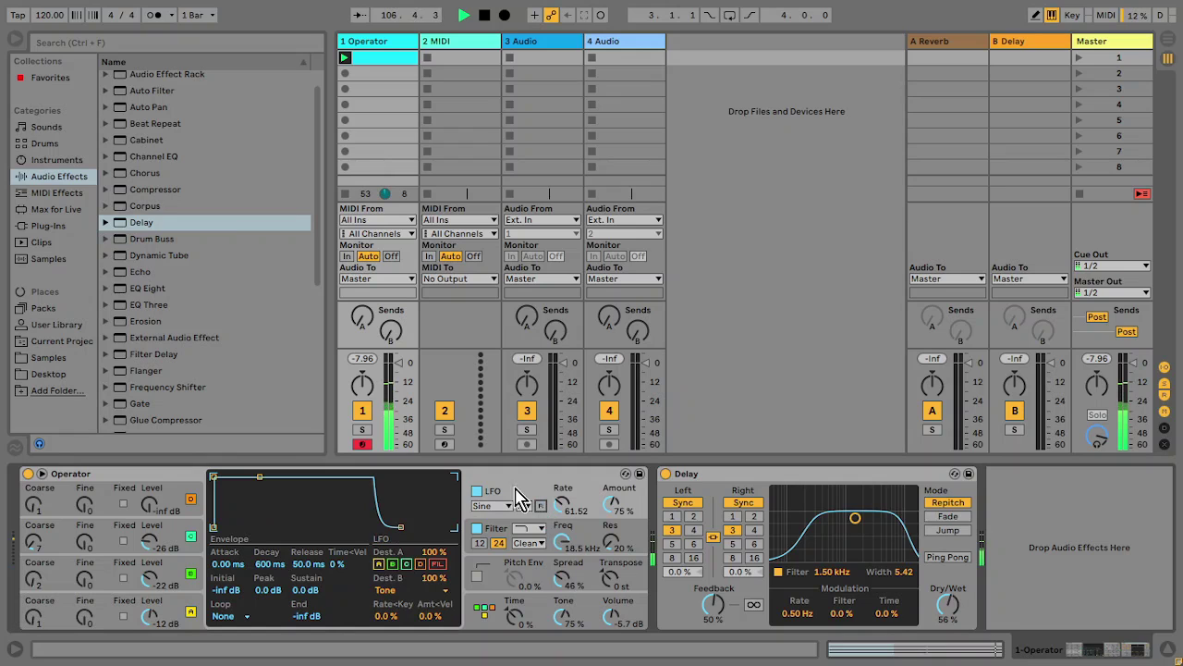
# - Insert Reverb from Audio Effects into track 1's chain just before Delay
pyautogui.moveTo(323, 272); pyautogui.dragTo(330, 417)
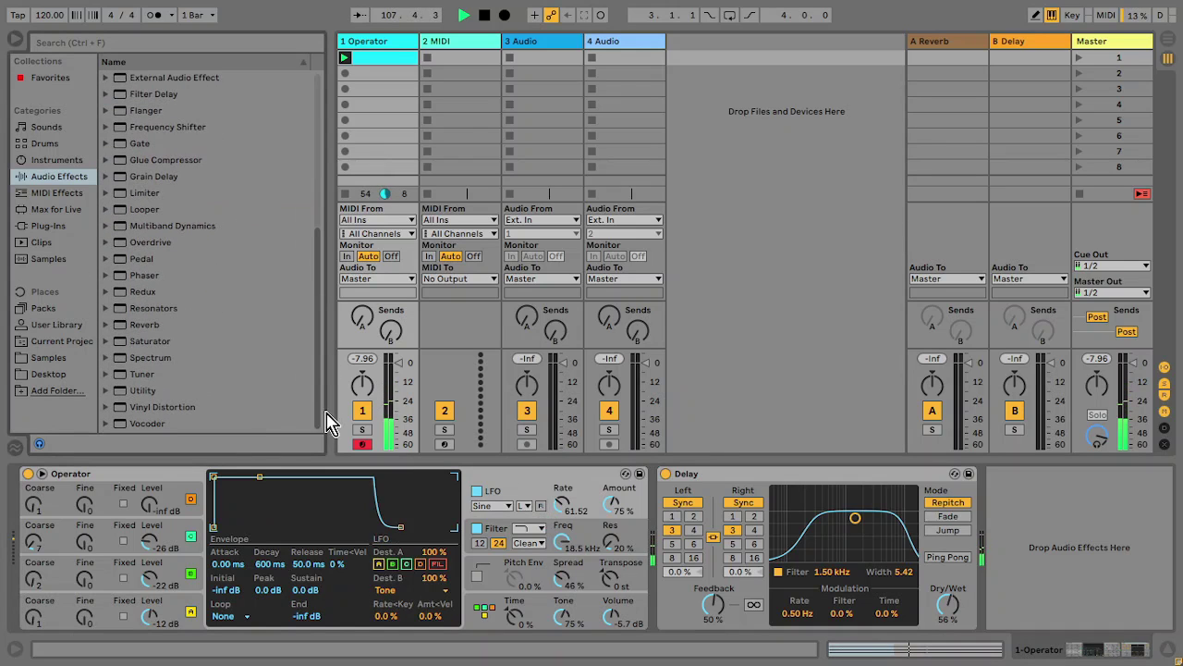
pyautogui.click(157, 333)
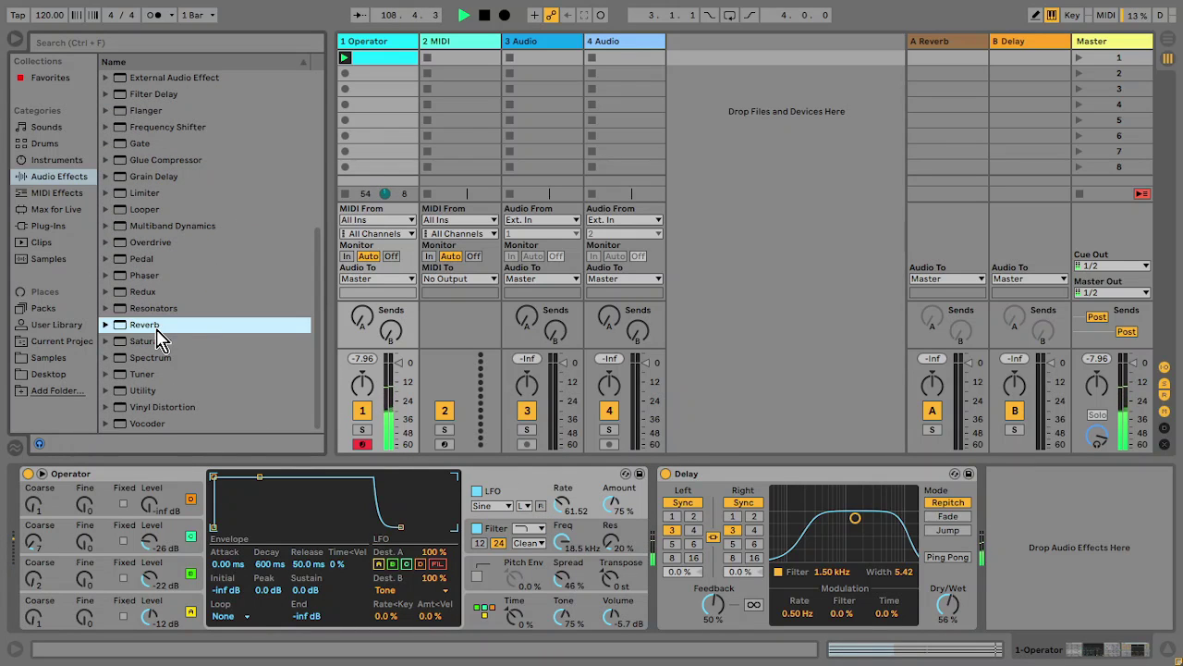
pyautogui.moveTo(158, 338); pyautogui.dragTo(626, 570)
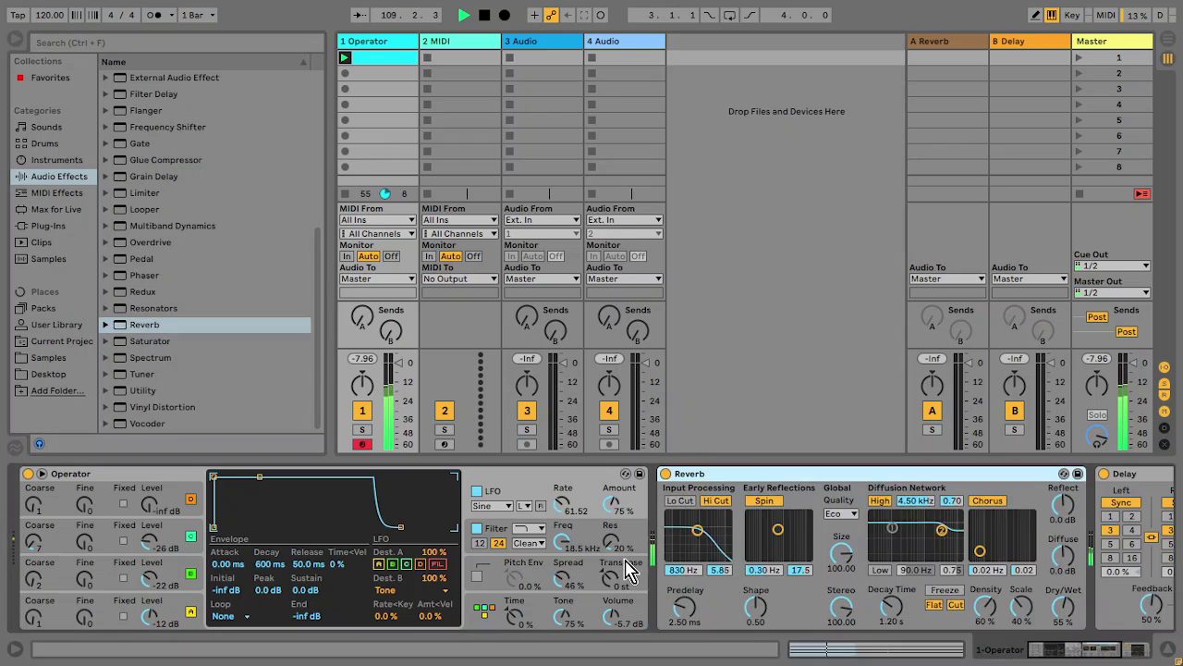
# - Set the Reverb to Hi Cut off, High quality and 4.55 s decay time
pyautogui.click(717, 501)
pyautogui.click(851, 514)
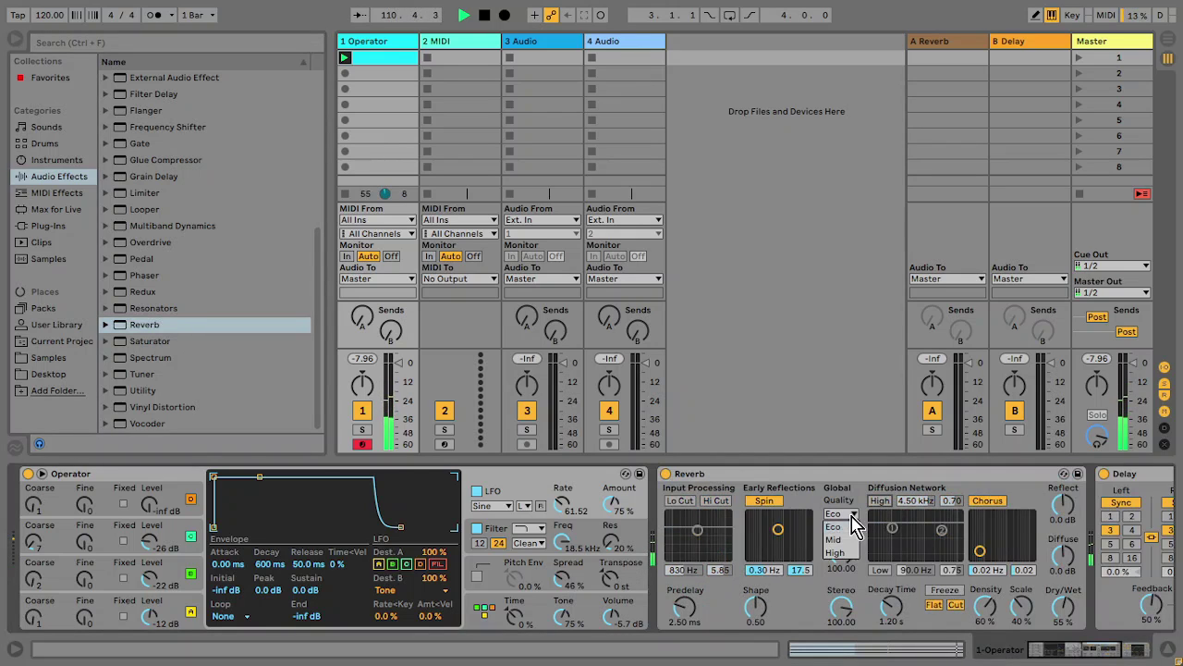
pyautogui.click(845, 553)
pyautogui.moveTo(891, 607); pyautogui.dragTo(891, 596)
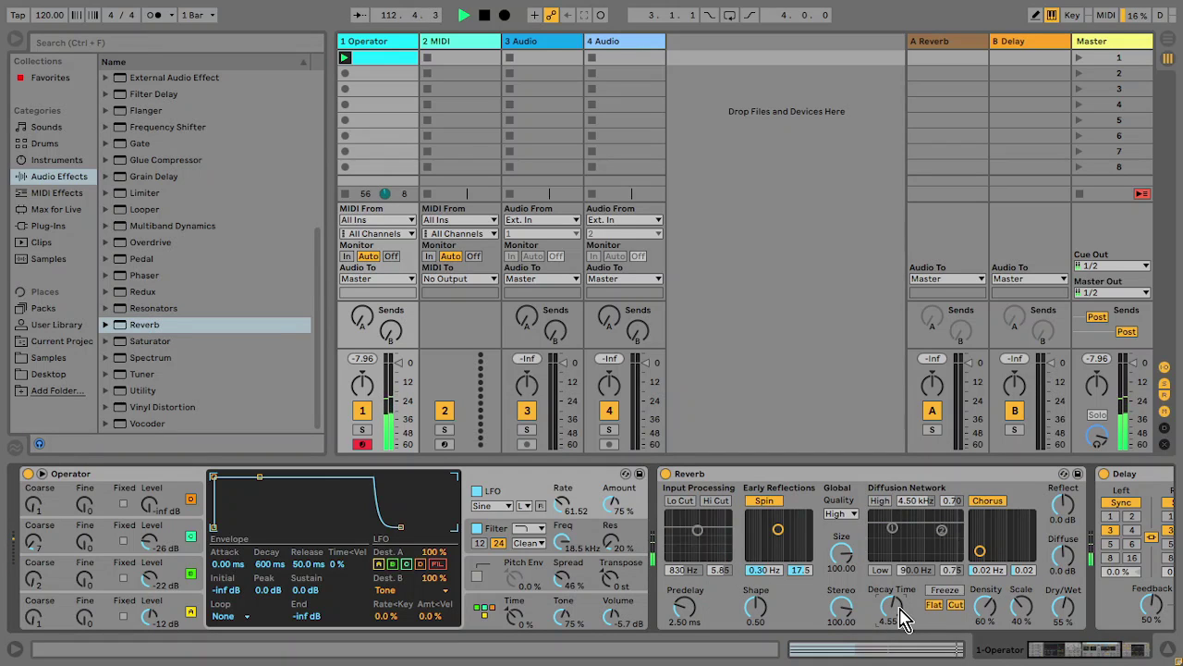
pyautogui.click(1086, 655)
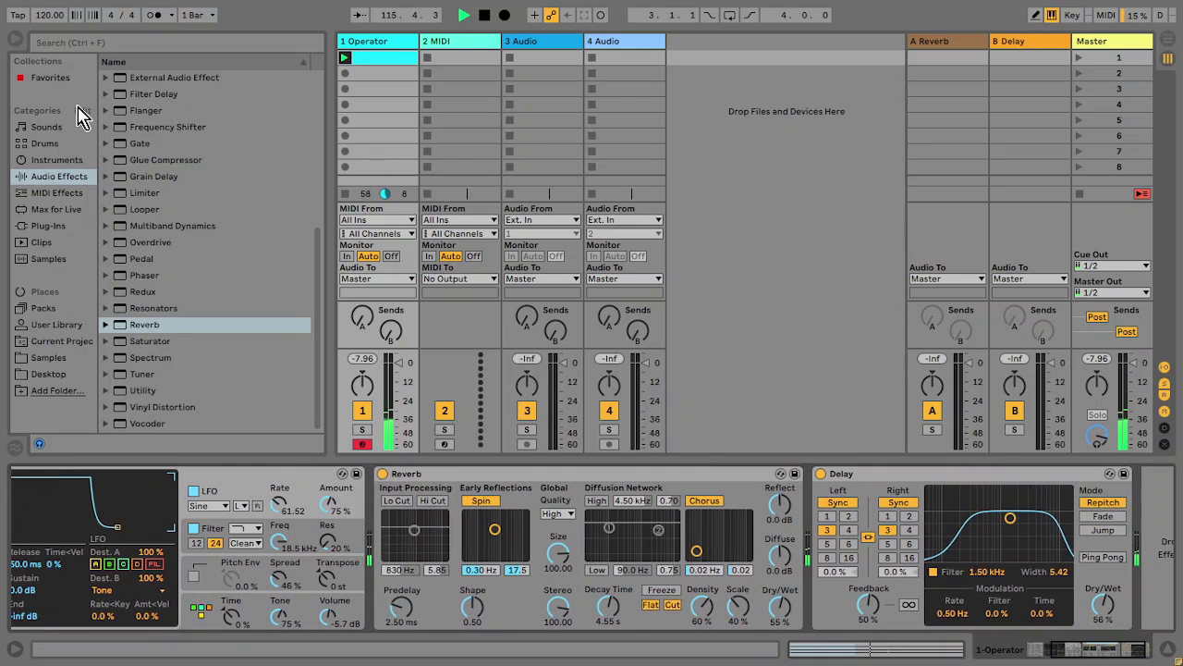
# - Load the OTT.adv preset after Delay with Amount 42% and high split at 7.43 kHz
pyautogui.scroll(4, 323, 304)
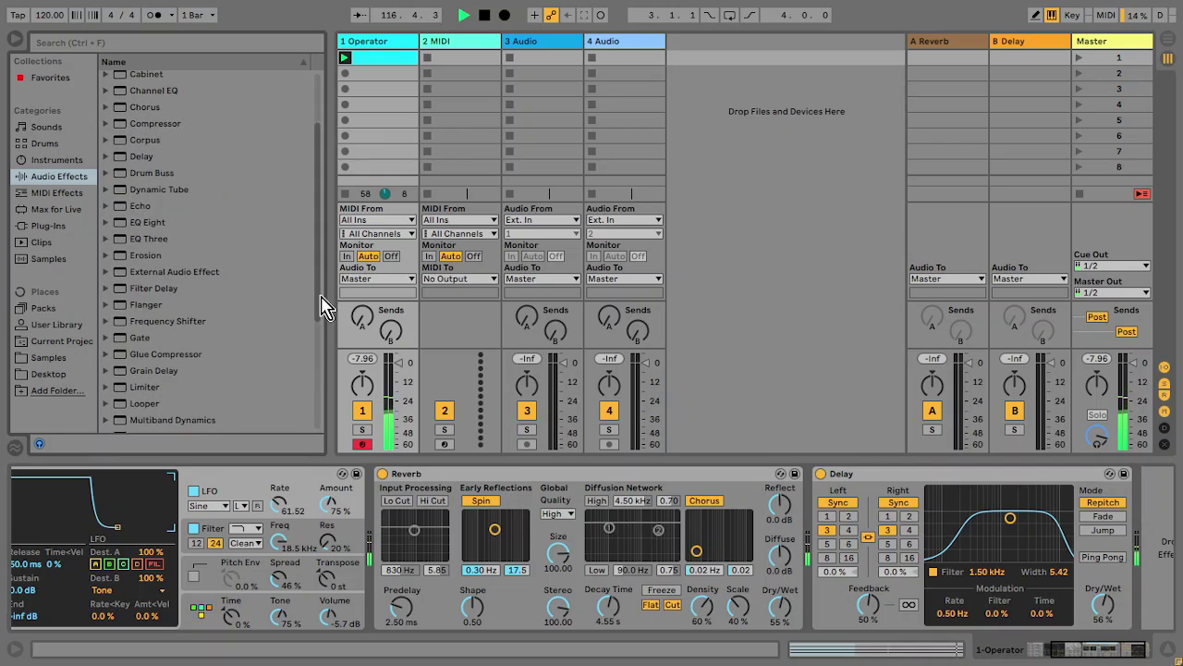
pyautogui.click(109, 421)
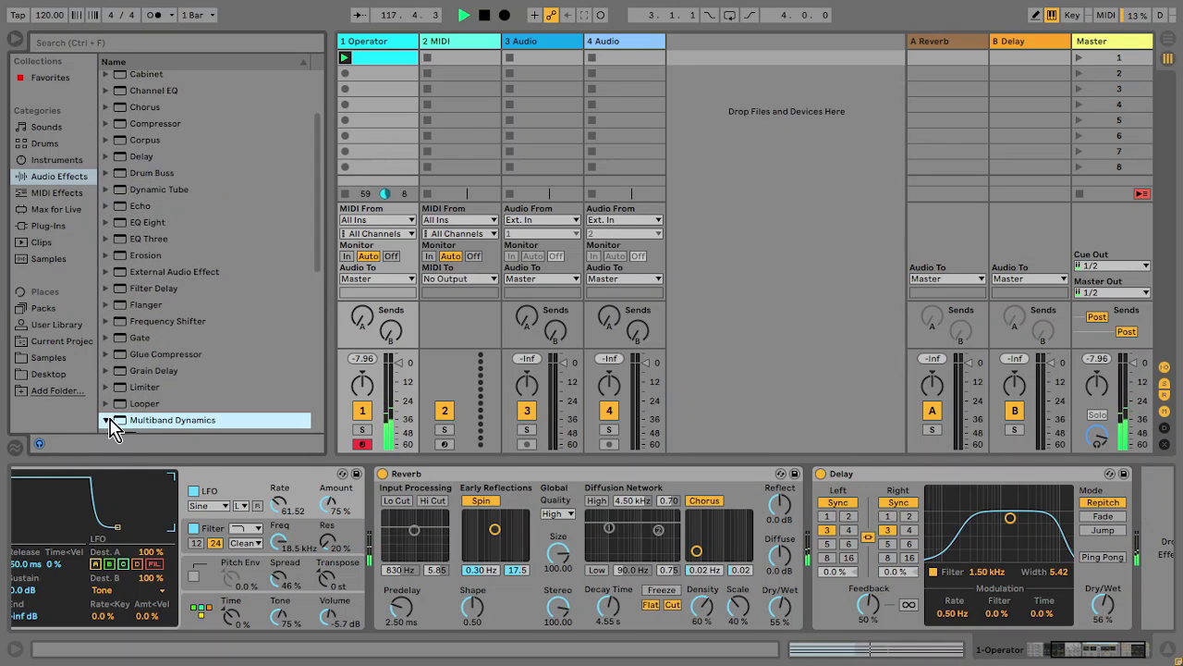
pyautogui.moveTo(319, 261); pyautogui.dragTo(317, 357)
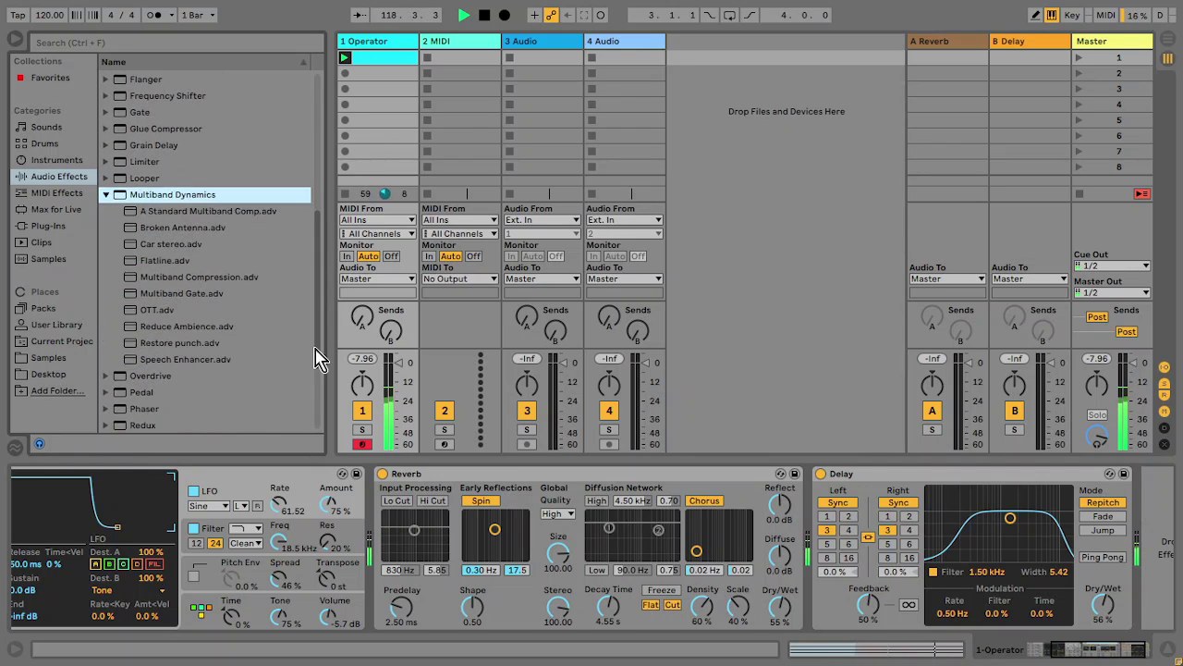
pyautogui.doubleClick(196, 310)
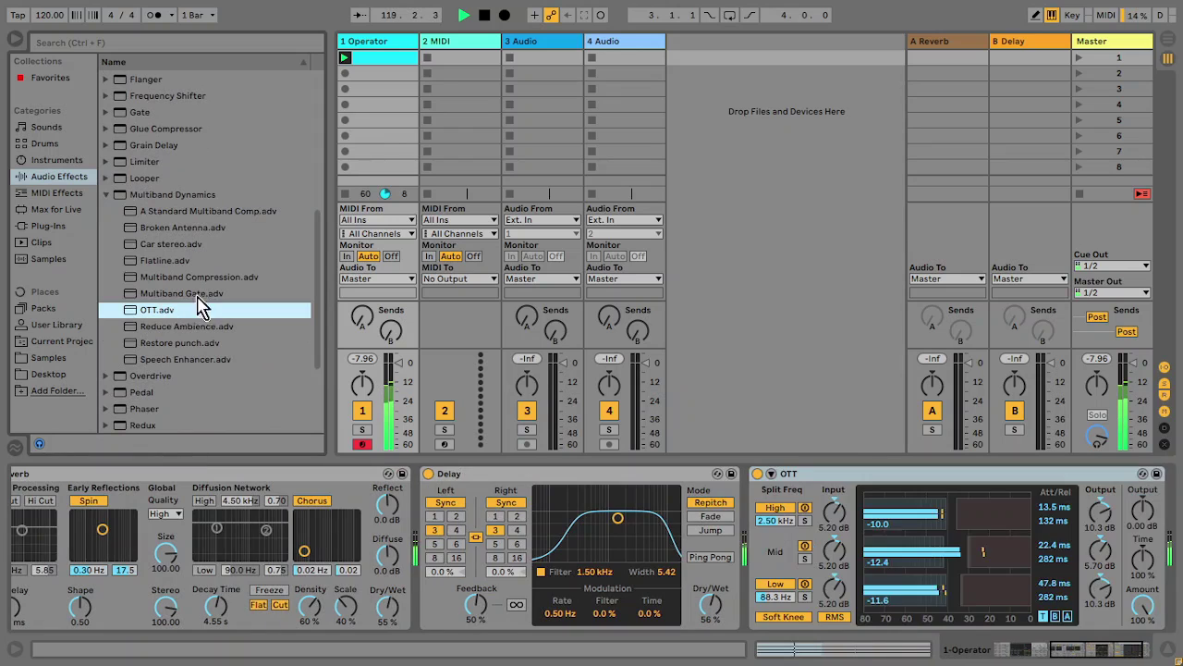
pyautogui.click(1145, 608)
pyautogui.moveTo(1145, 608); pyautogui.dragTo(1144, 648)
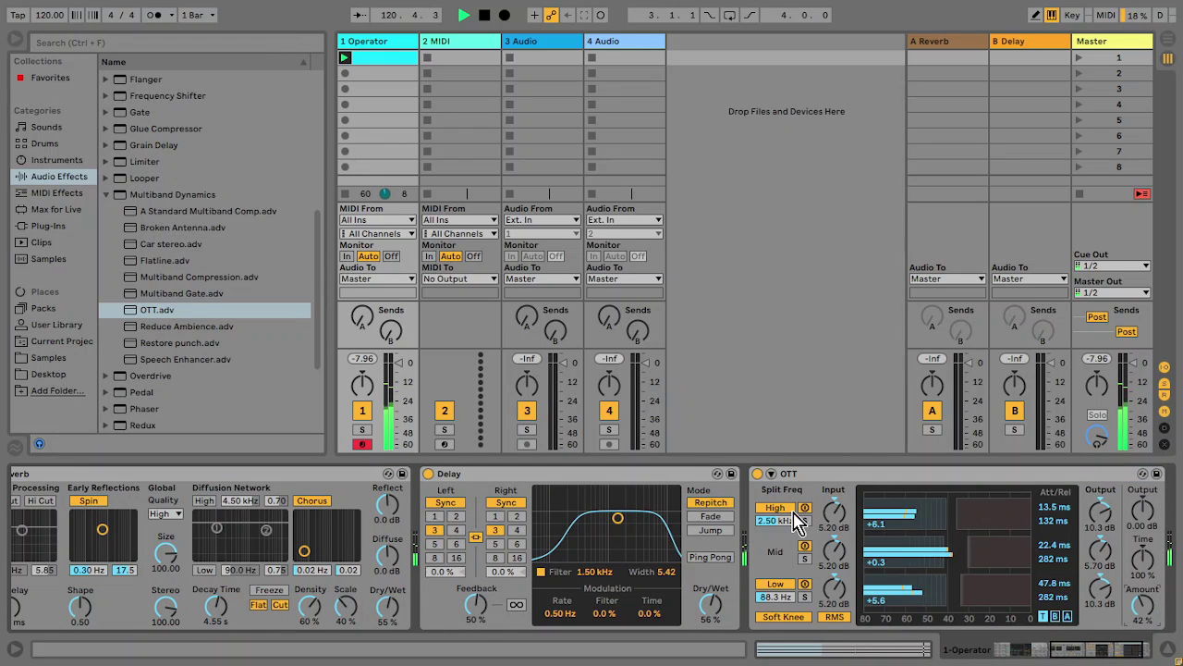
pyautogui.moveTo(777, 521)
pyautogui.mouseDown()
pyautogui.moveTo(777, 490)
pyautogui.moveTo(775, 541)
pyautogui.mouseUp()
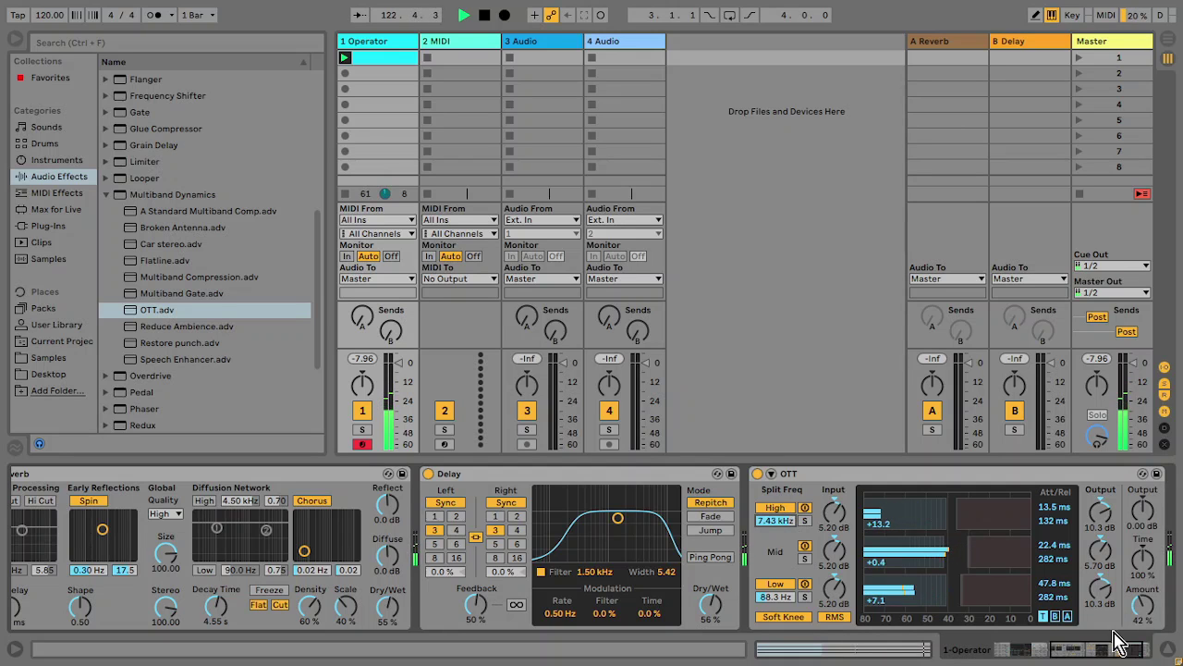
pyautogui.scroll(5, 937, 606)
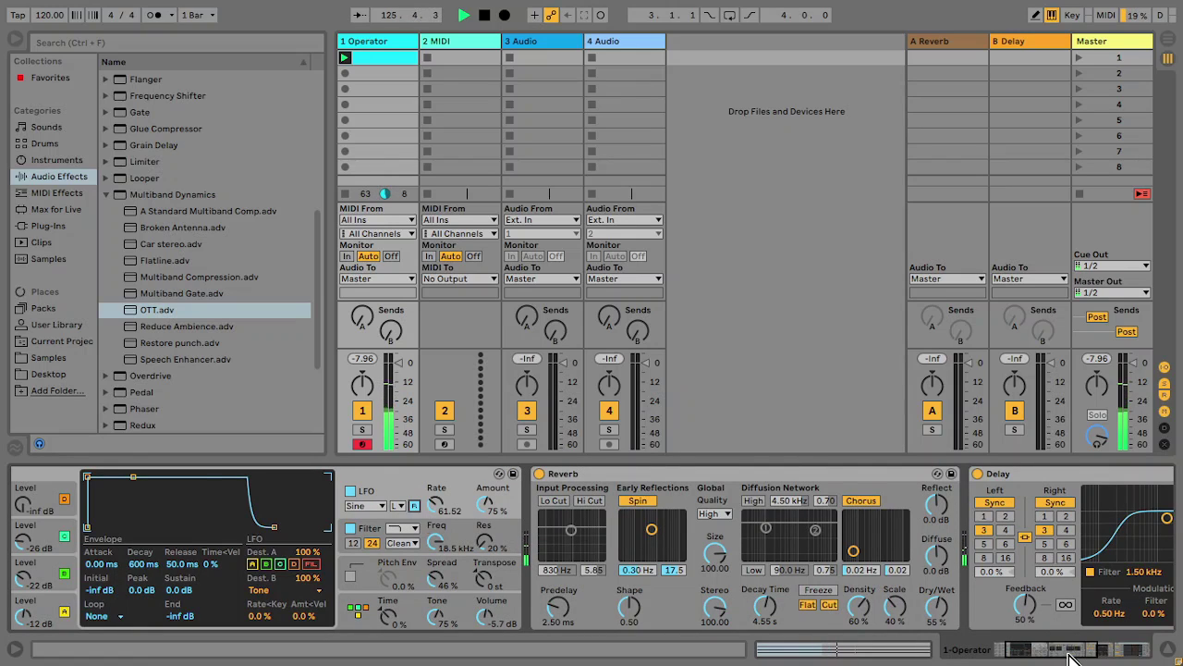
# - Drop Operator's Transpose to -7 st
pyautogui.moveTo(1072, 656); pyautogui.dragTo(1017, 653)
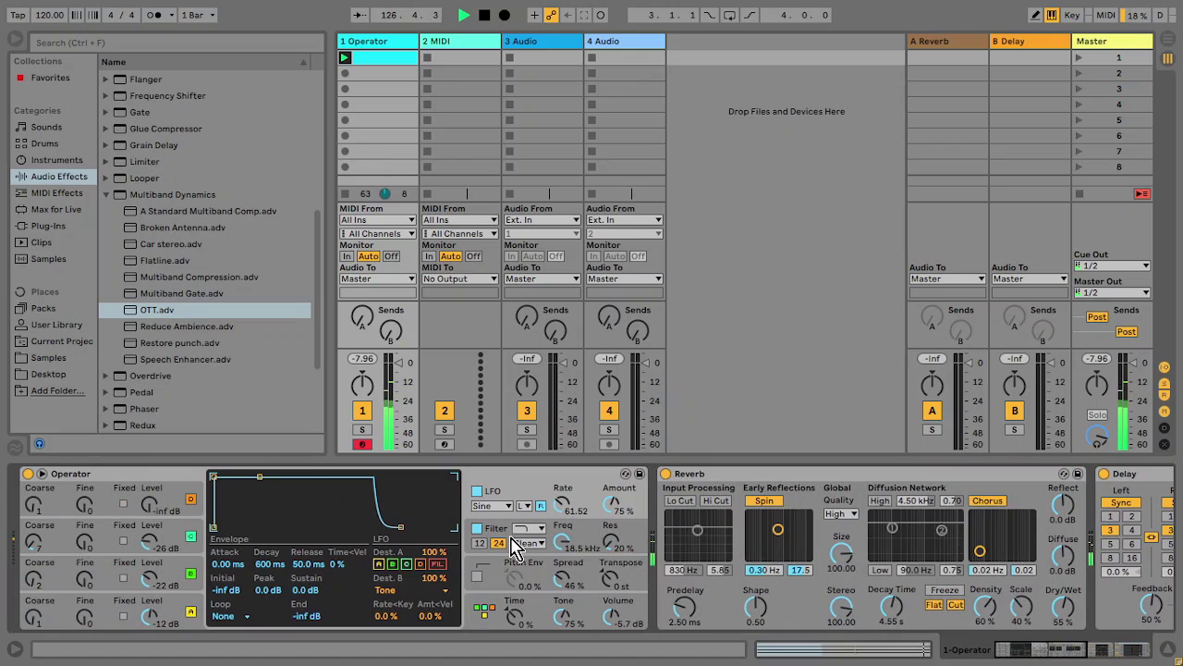
pyautogui.click(613, 585)
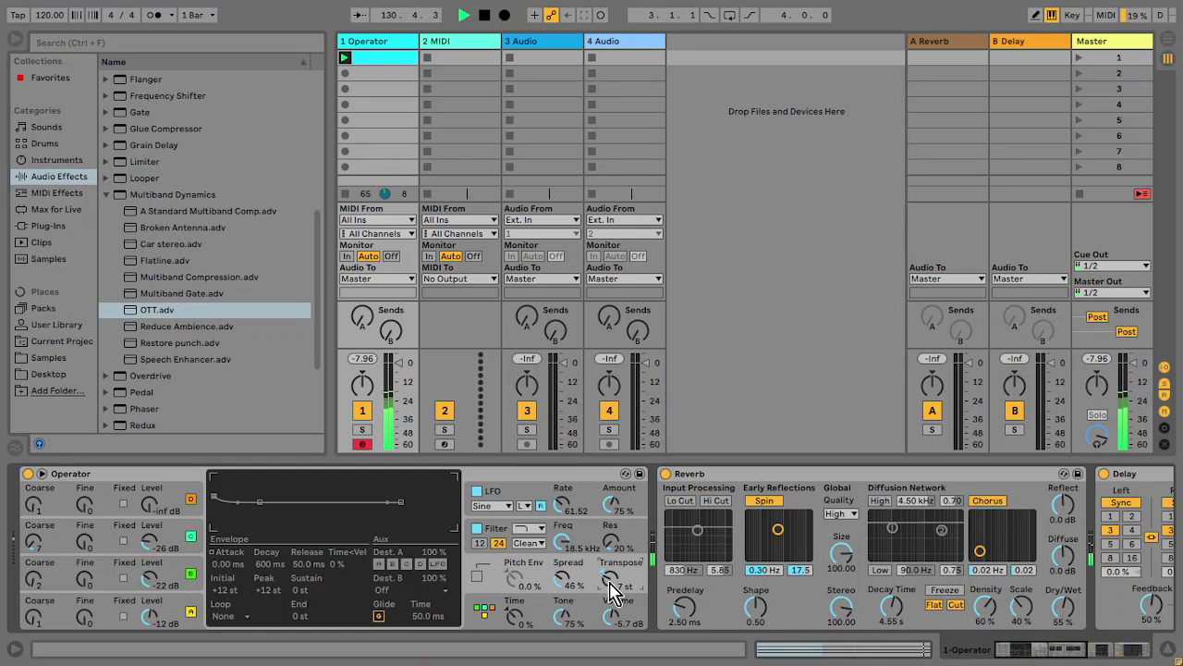
pyautogui.click(501, 544)
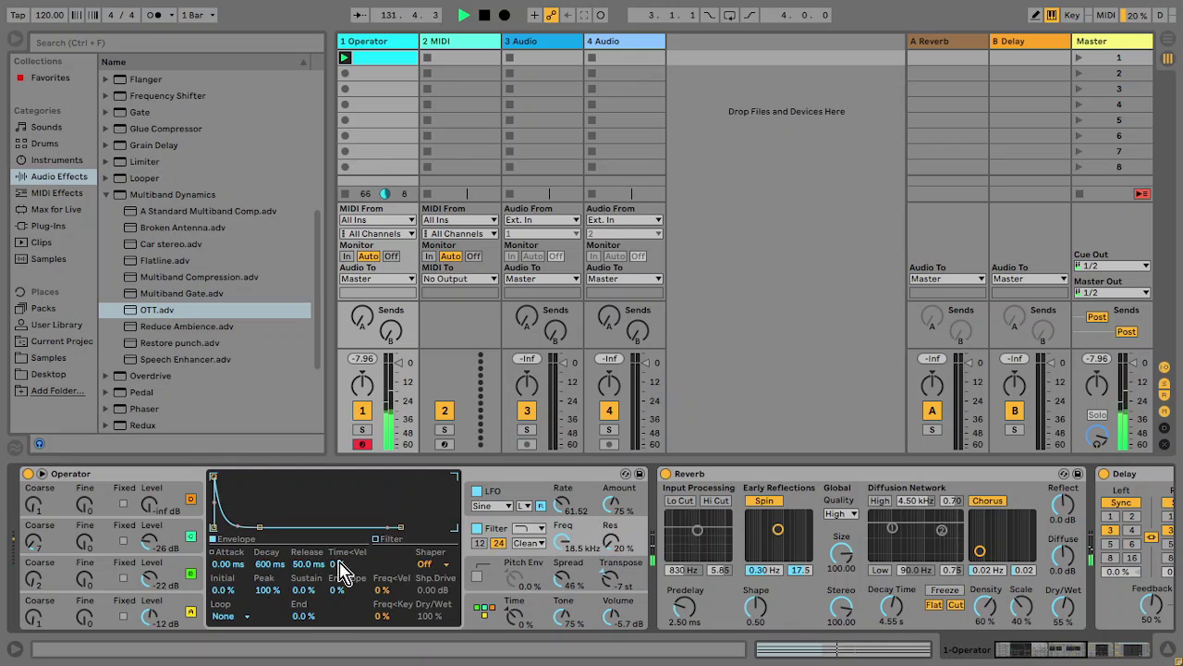
# - Set Operator's filter to 1.47 kHz cutoff with 57% resonance, down from 18.5 kHz
pyautogui.click(381, 539)
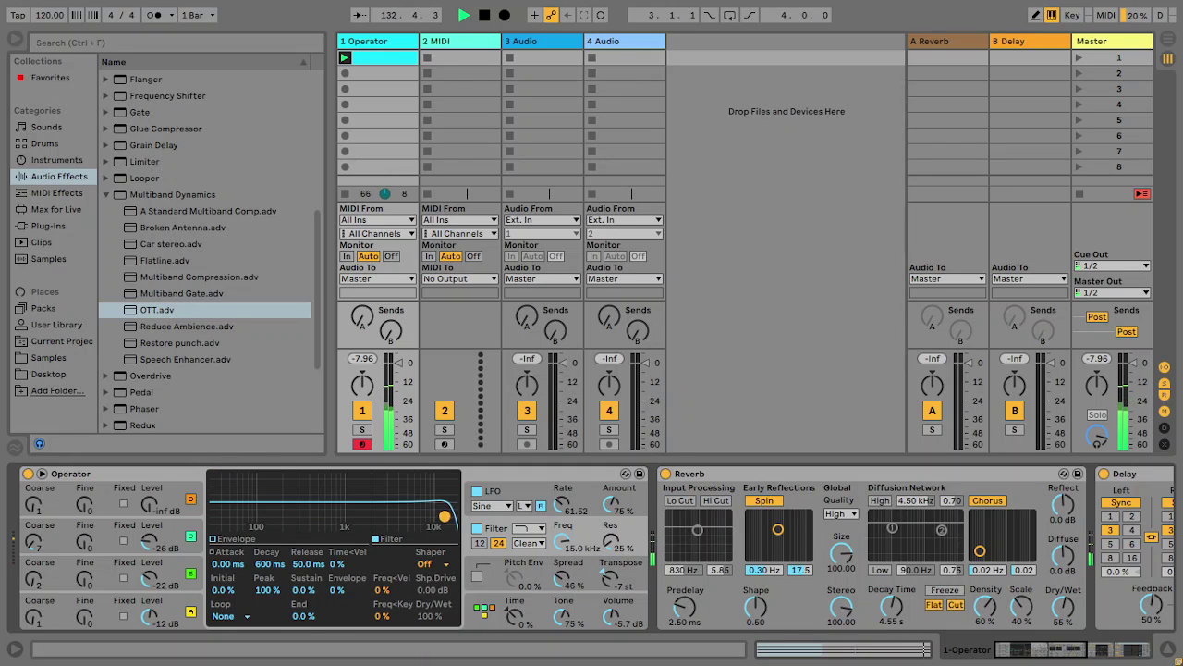
pyautogui.moveTo(445, 516); pyautogui.dragTo(358, 502)
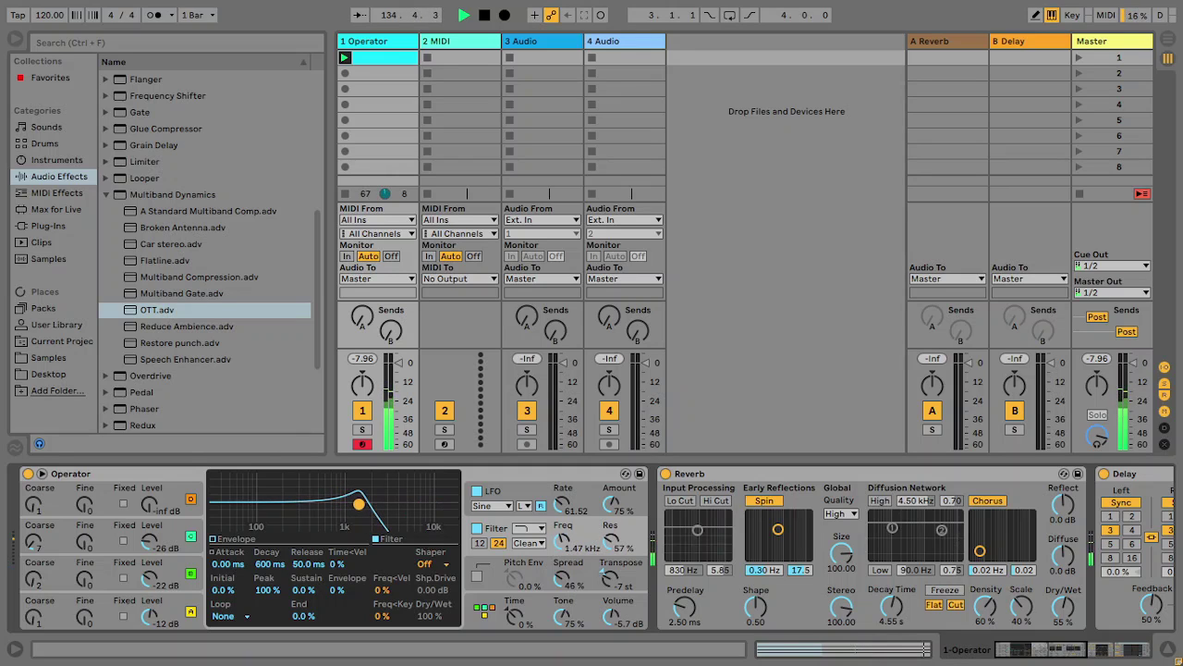
pyautogui.click(526, 502)
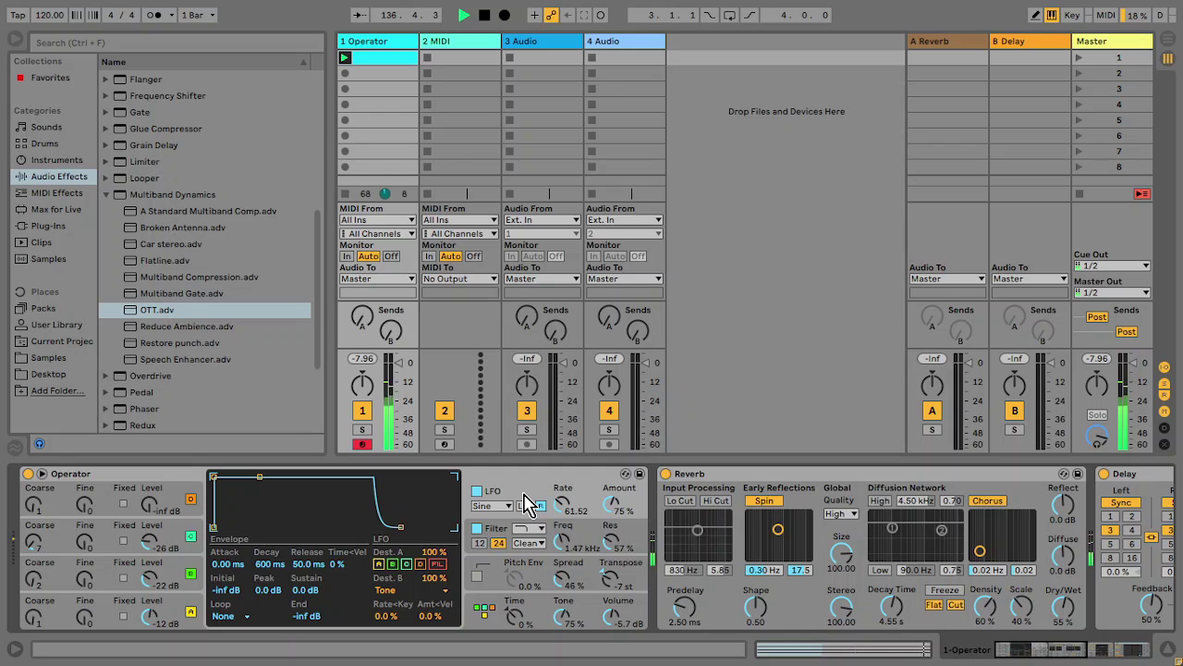
pyautogui.click(566, 546)
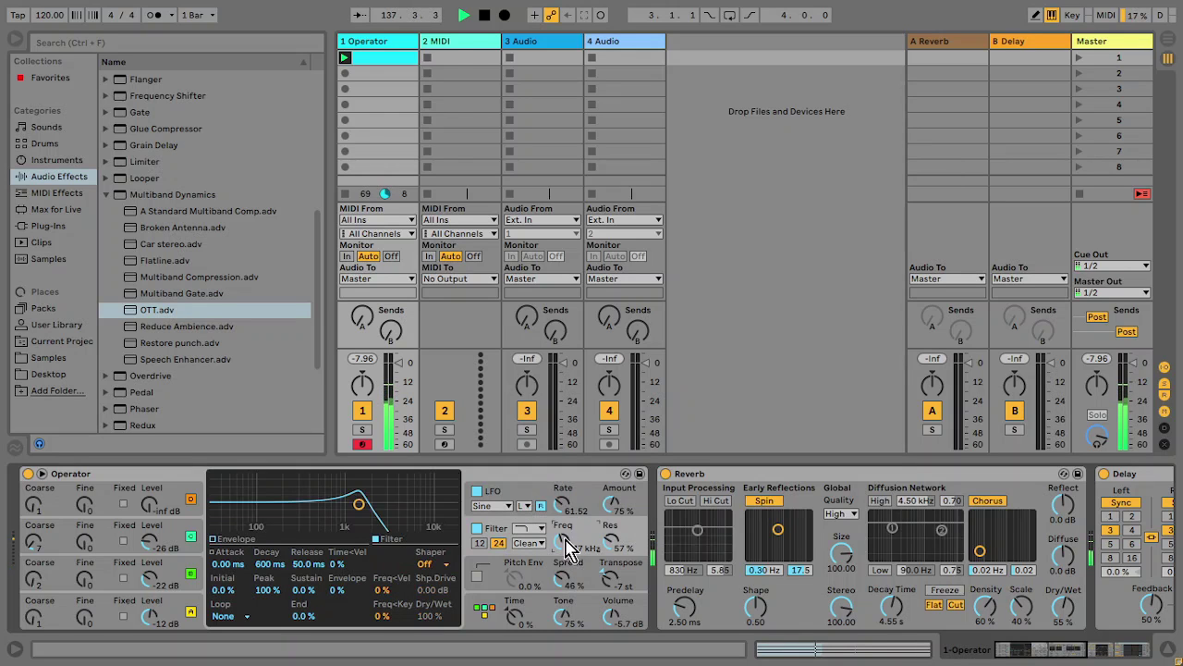
# - Loop the clip's Filter Freq envelope over beats 1.1–1.4, unlinked from the clip loop
pyautogui.doubleClick(395, 66)
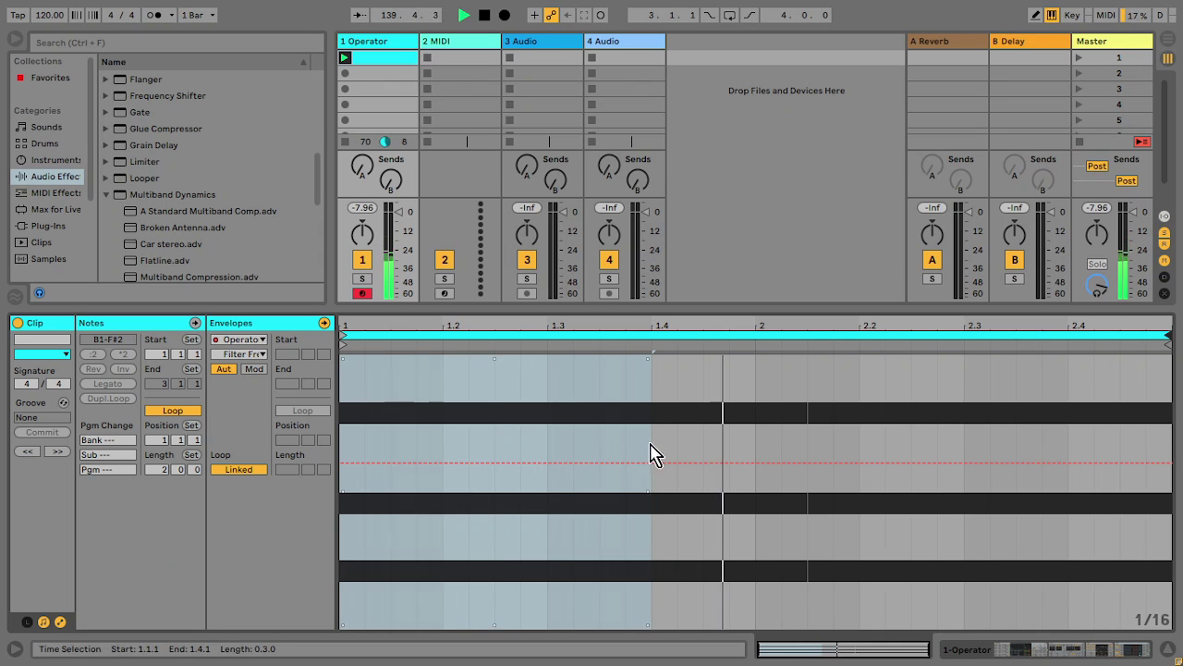
pyautogui.click(652, 453)
pyautogui.moveTo(653, 453); pyautogui.dragTo(343, 431)
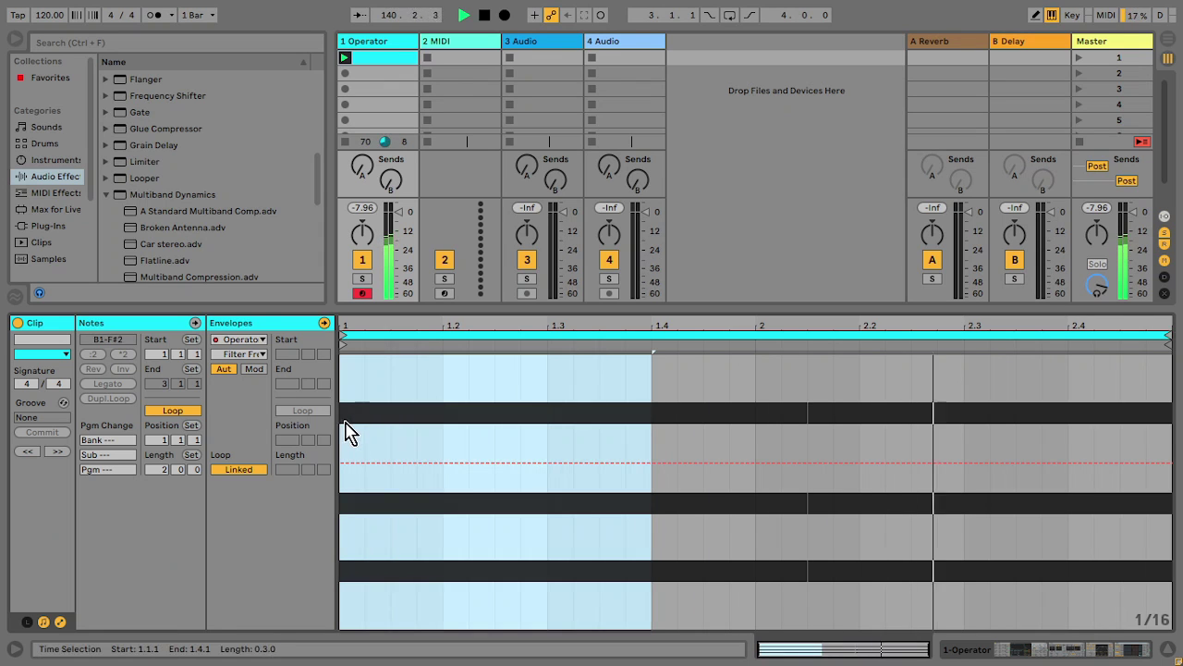
pyautogui.click(243, 469)
pyautogui.hotkey('ctrl', 'l')
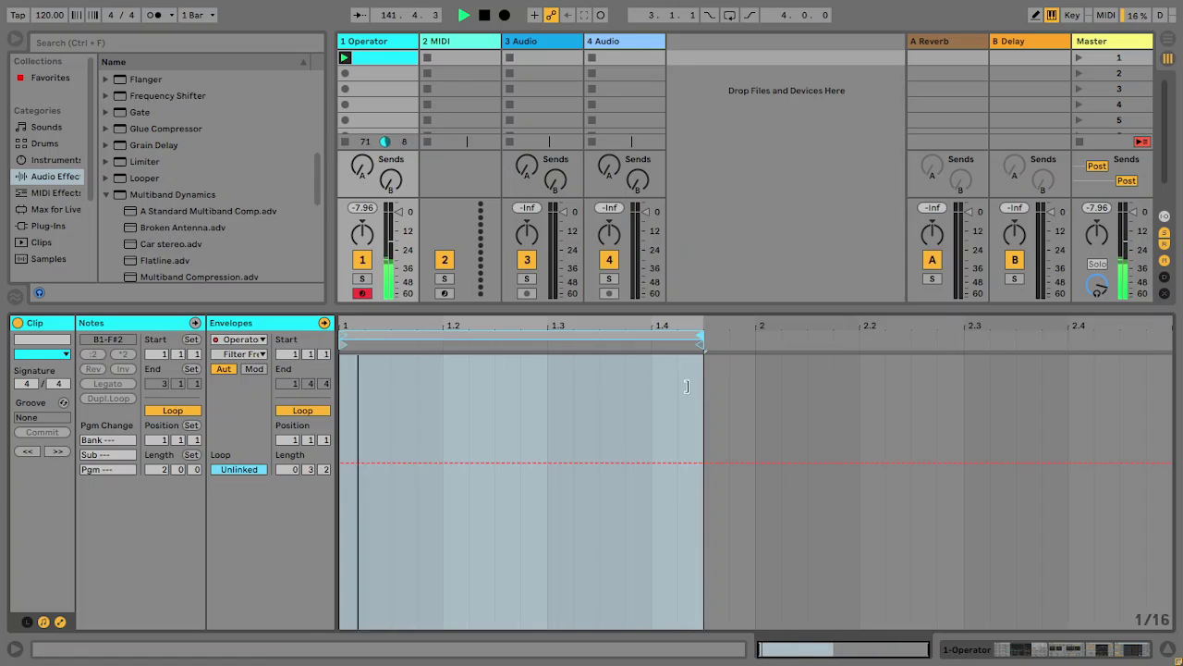
# - Fill the envelope loop with a sine shape and reduce its depth
pyautogui.rightClick(626, 443)
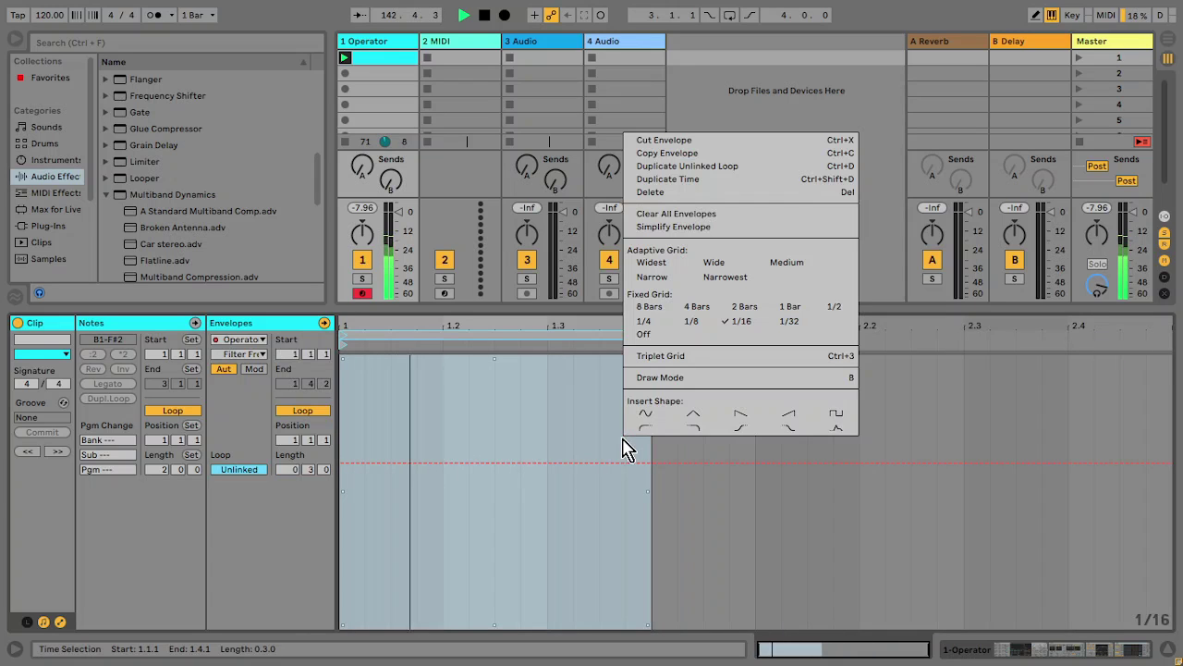
pyautogui.click(648, 416)
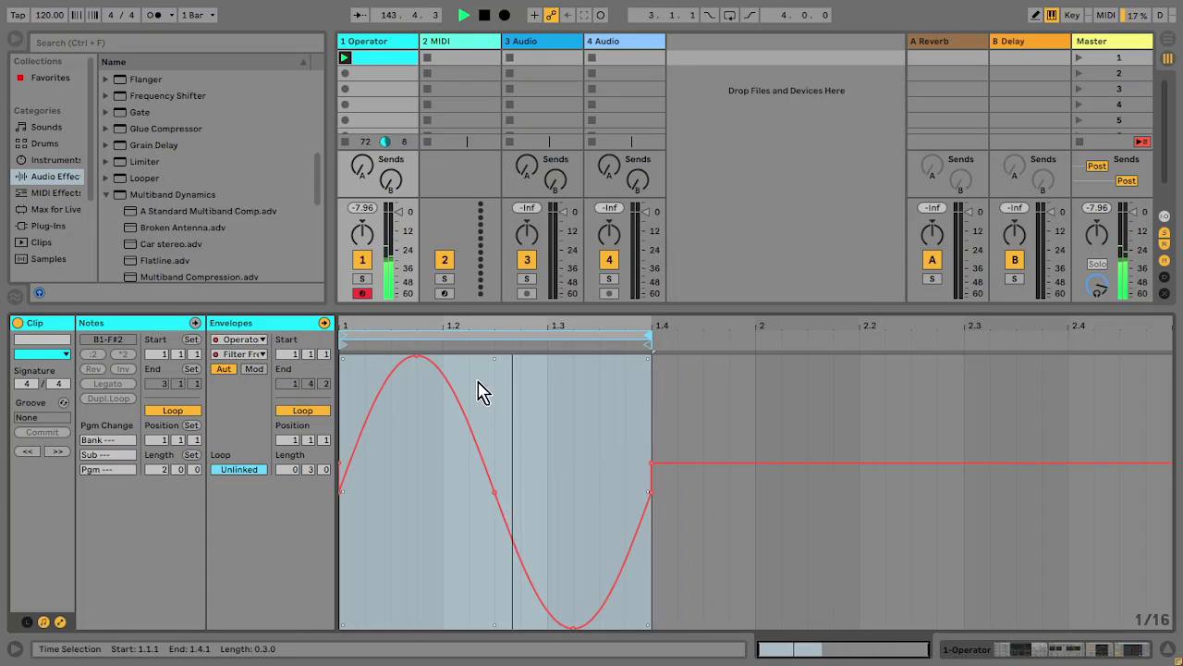
pyautogui.moveTo(494, 362); pyautogui.dragTo(496, 412)
pyautogui.moveTo(492, 625); pyautogui.dragTo(492, 499)
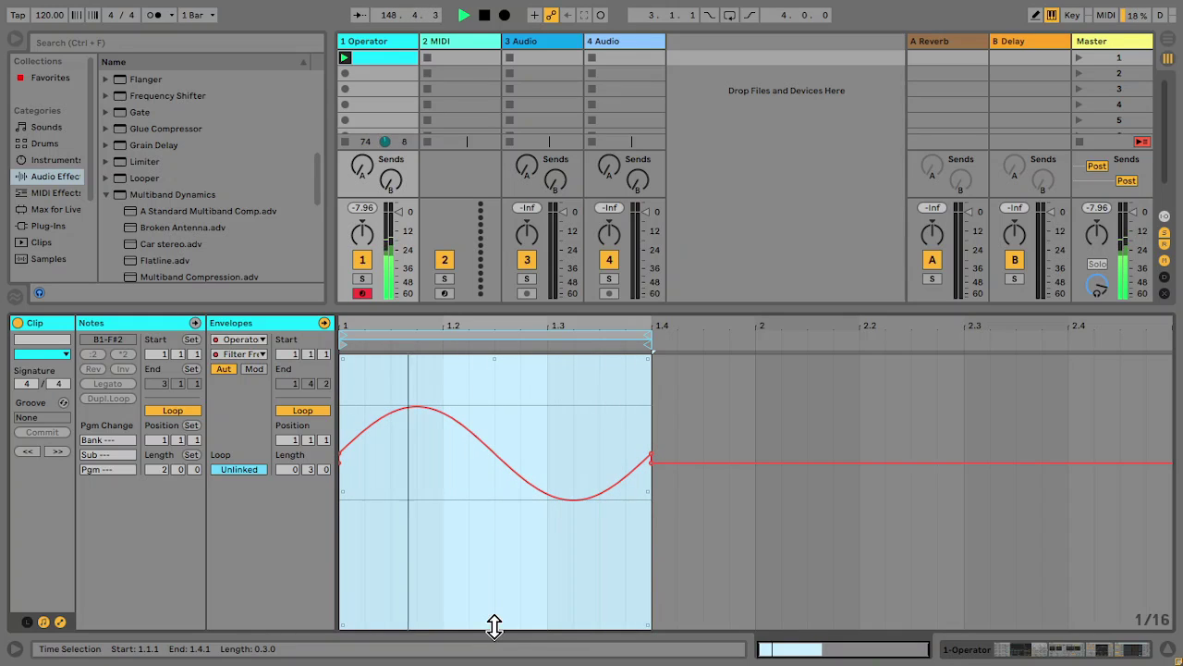